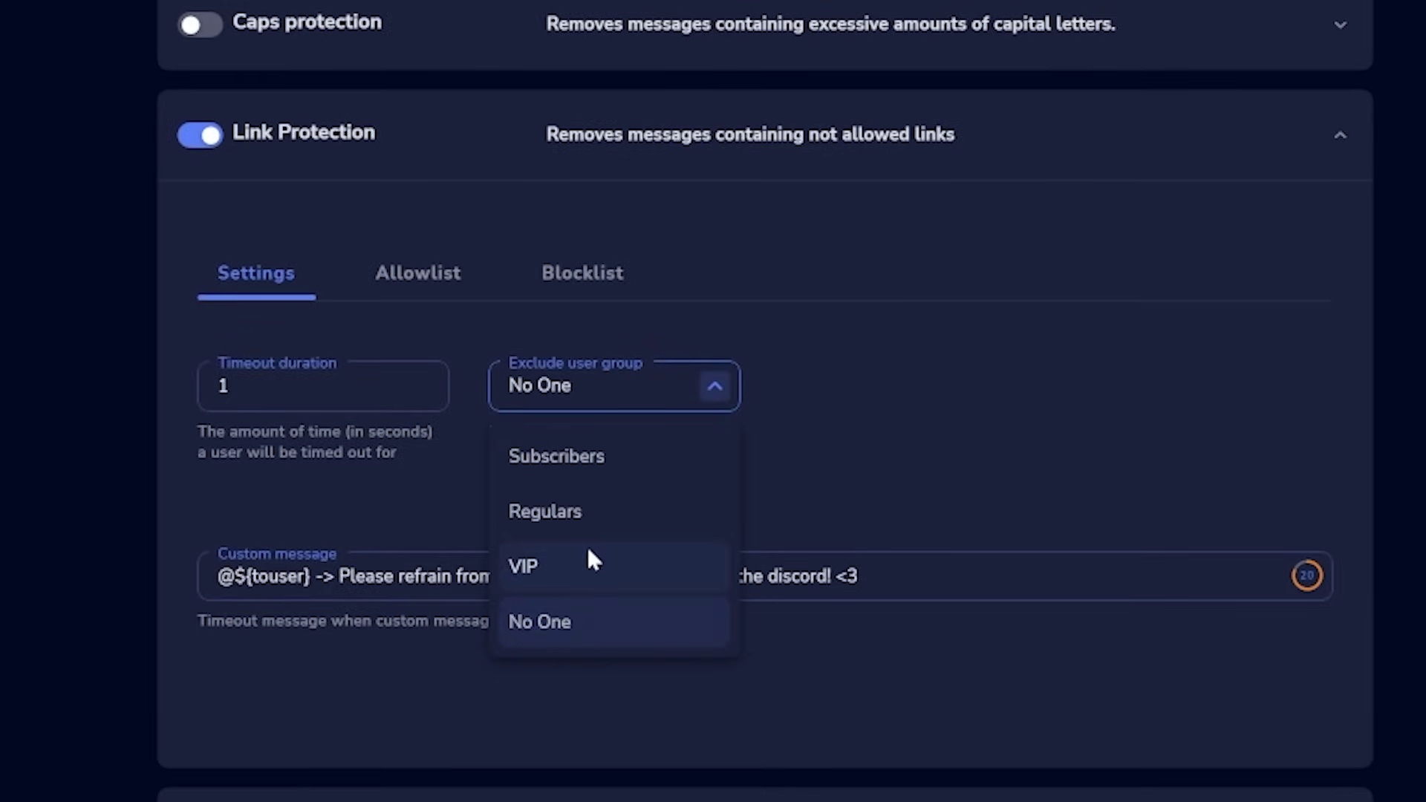
Keep excluded groups as No One and add downloadleagueoflegends.com to the link protection blocklist.
click(902, 418)
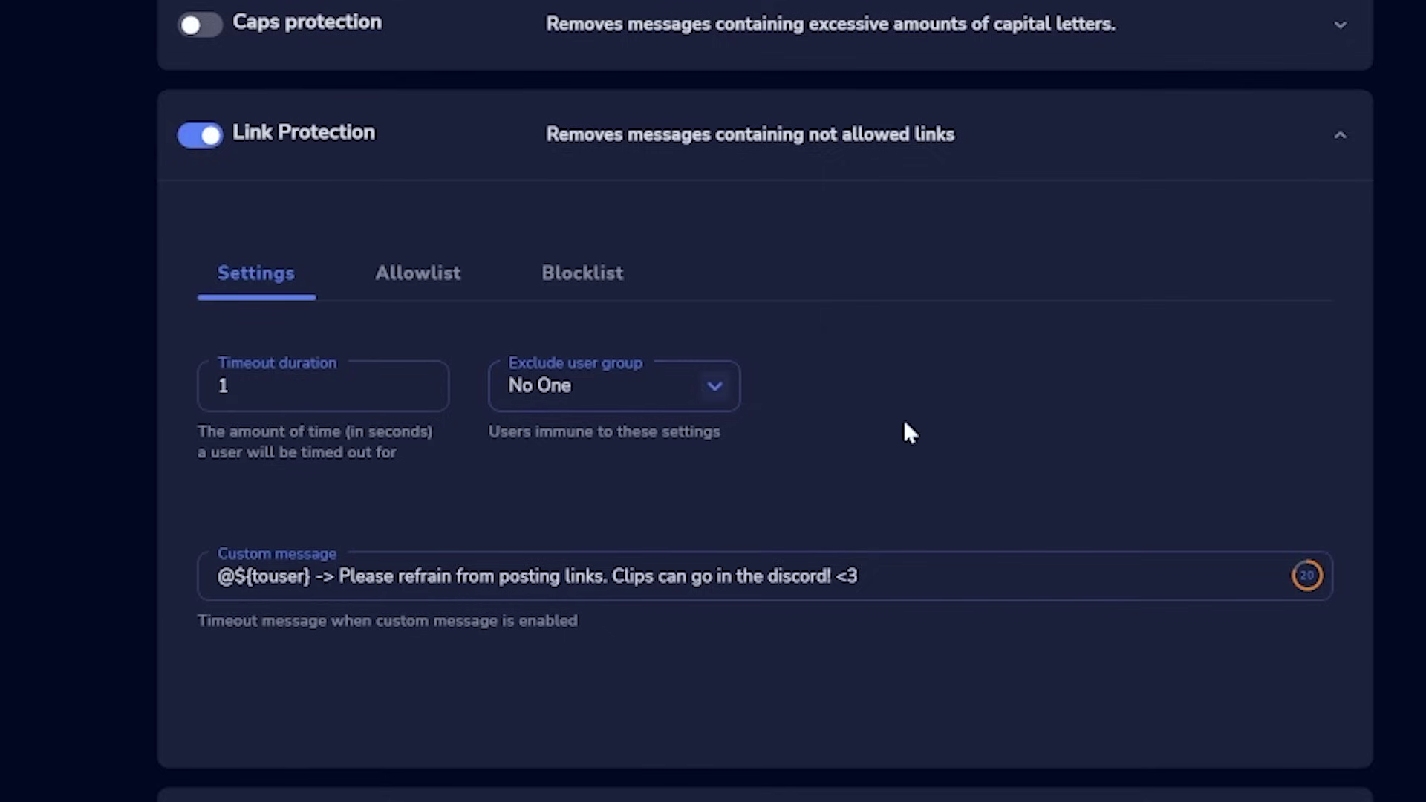
click(570, 294)
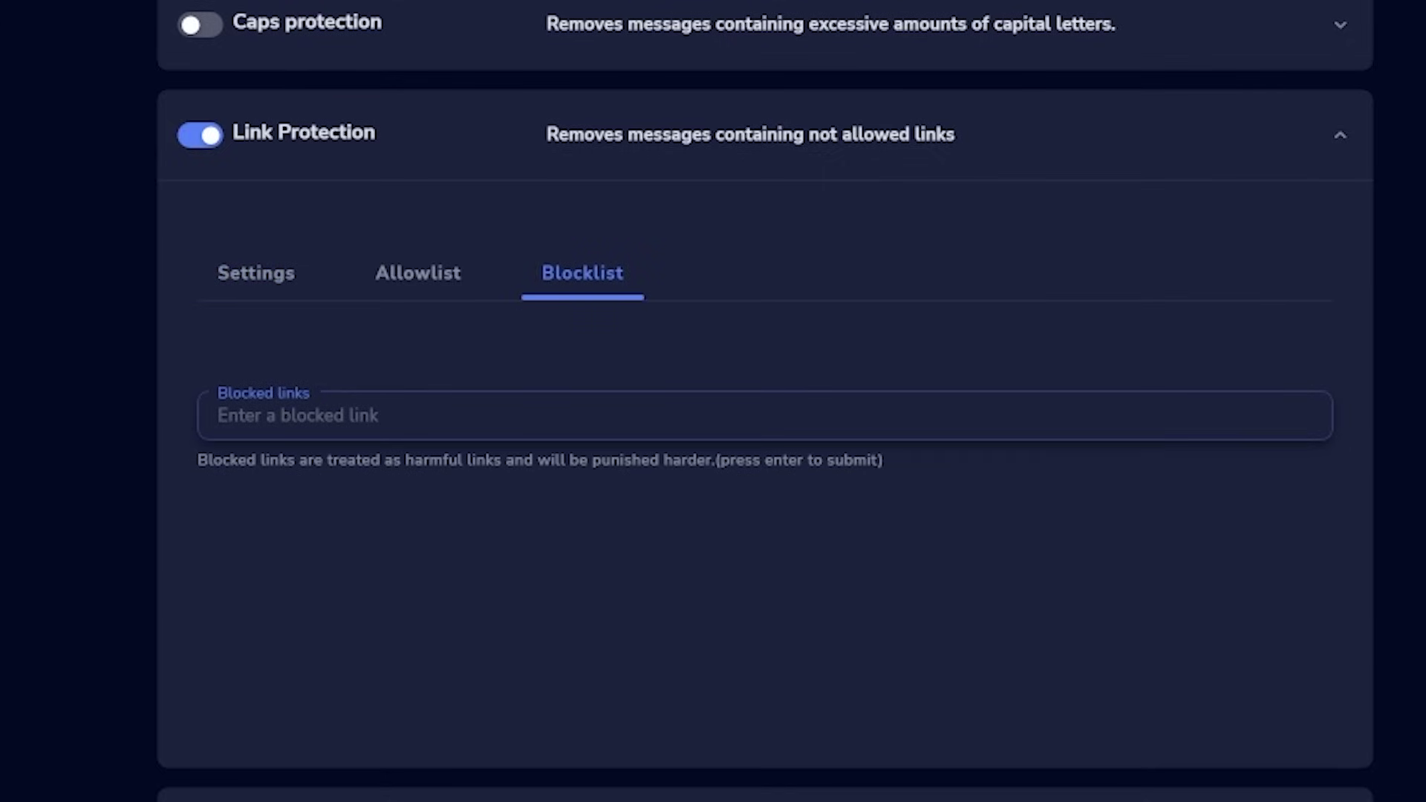
click(218, 415)
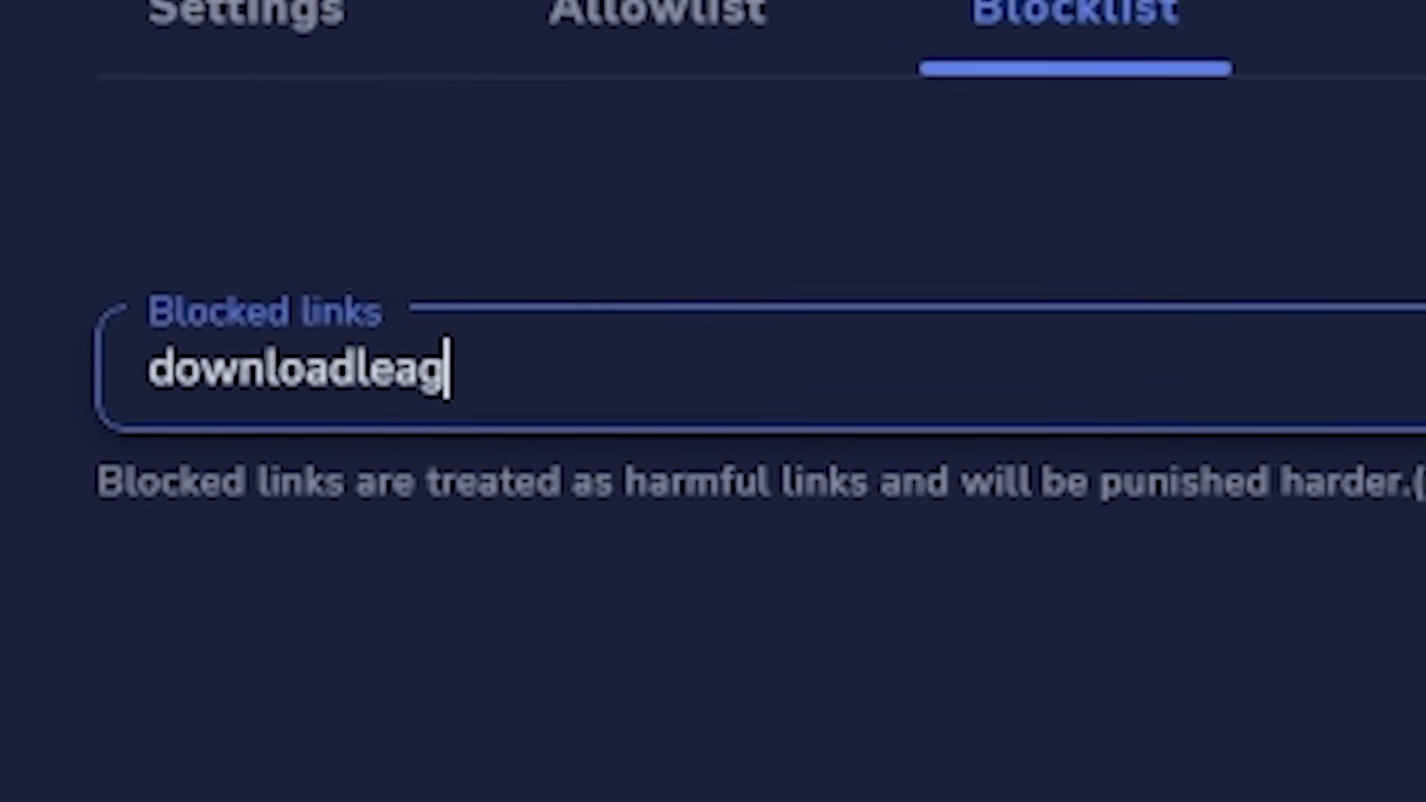
text(downloadleagueoflegends.com)
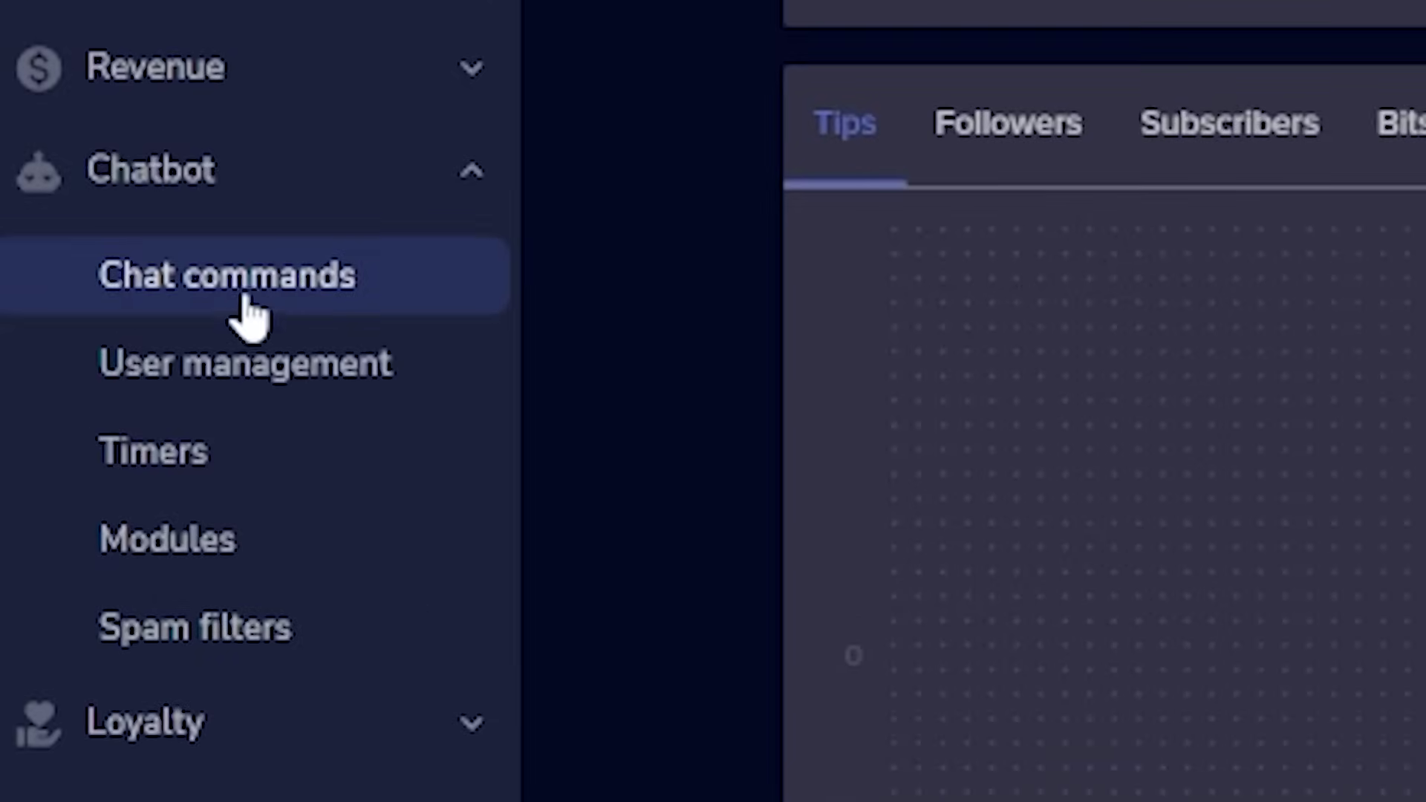
Show the chat commands list and inspect the !followage command's settings and user level choices.
click(150, 276)
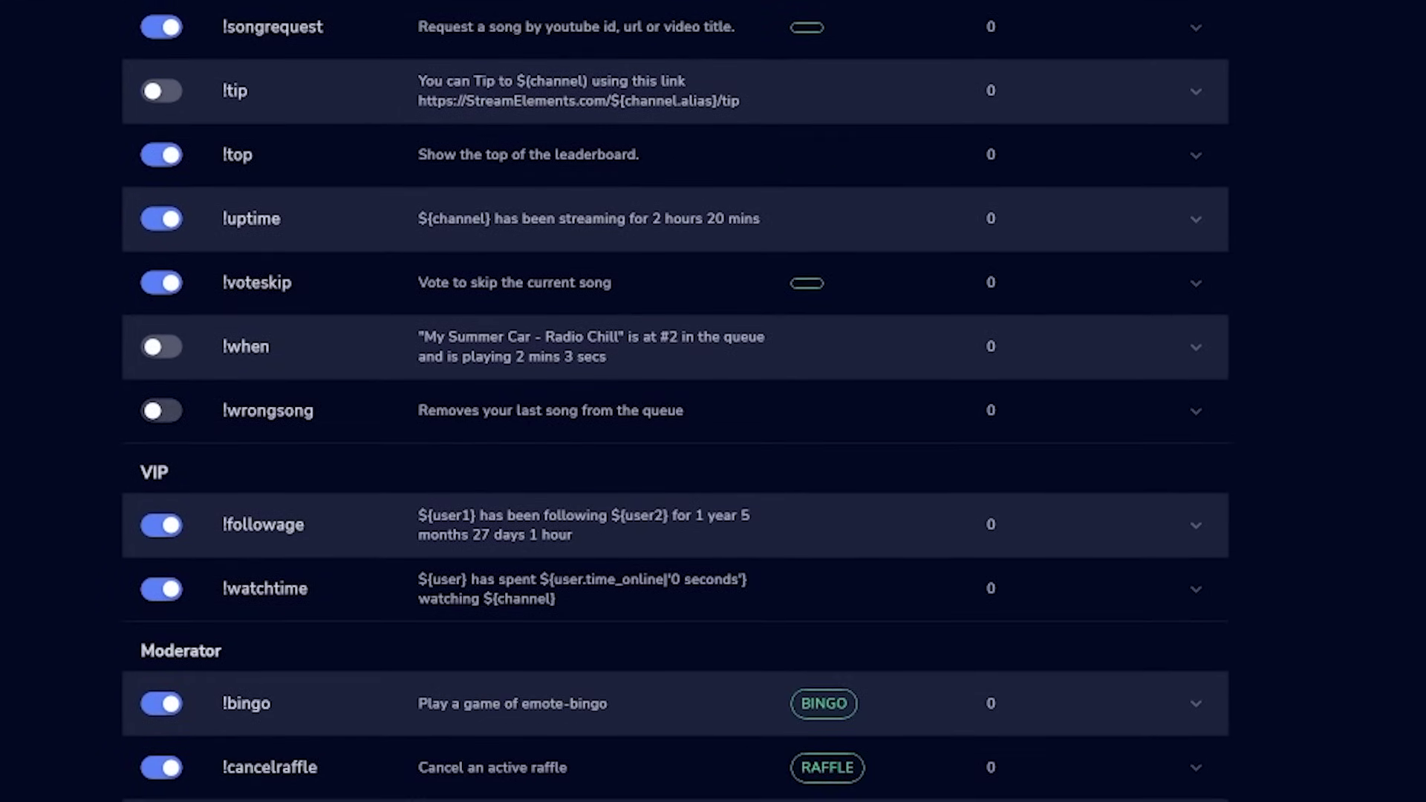
click(860, 535)
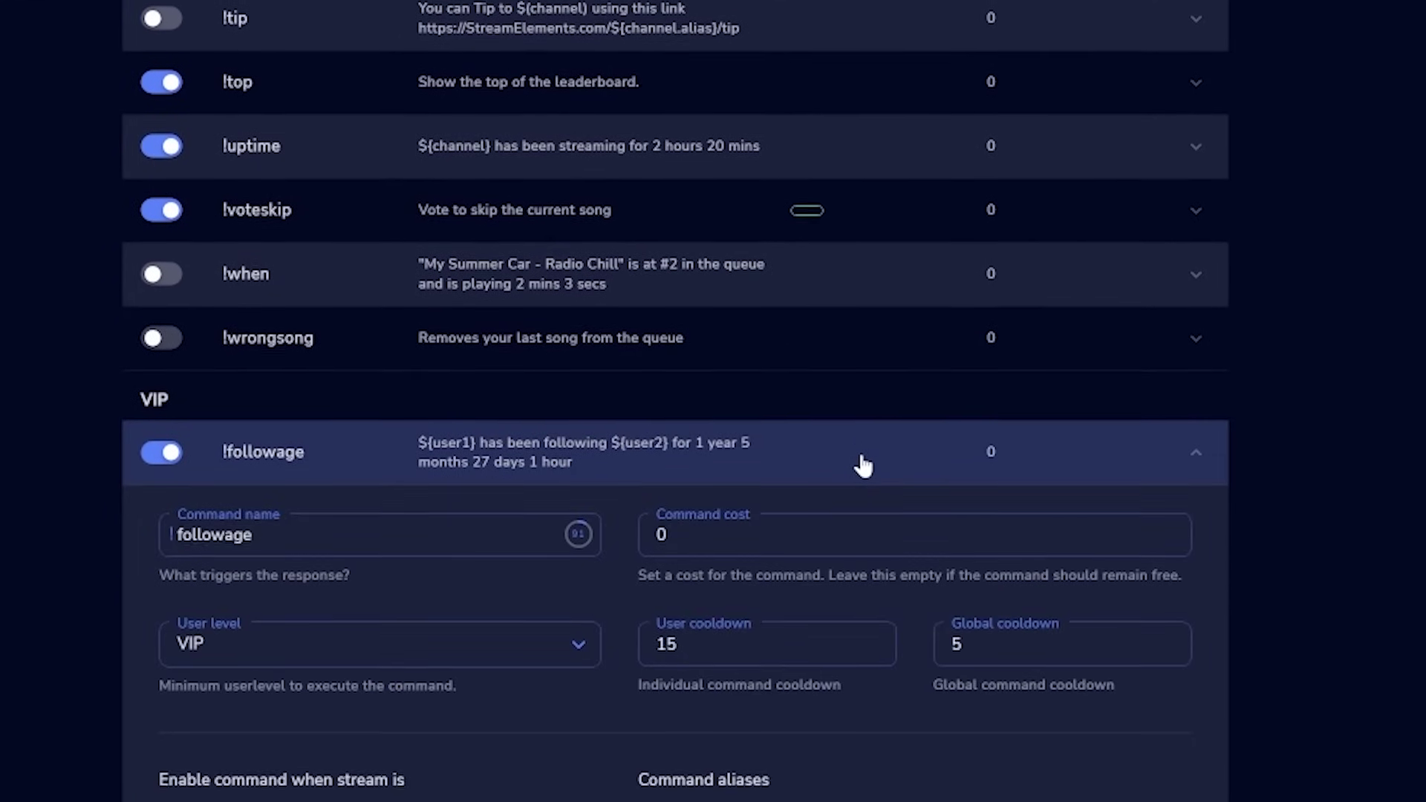
scroll(936, 407, down, 5)
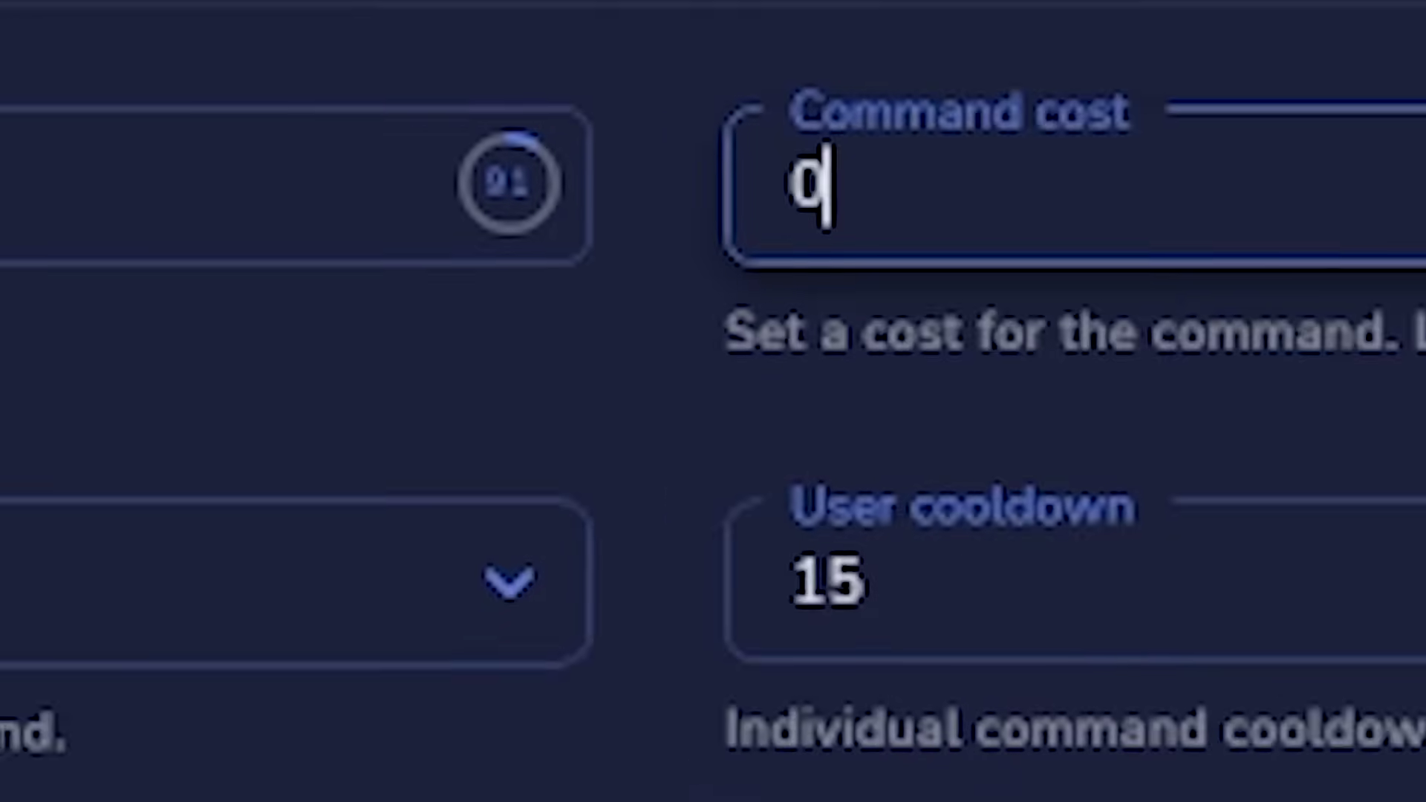
click(117, 153)
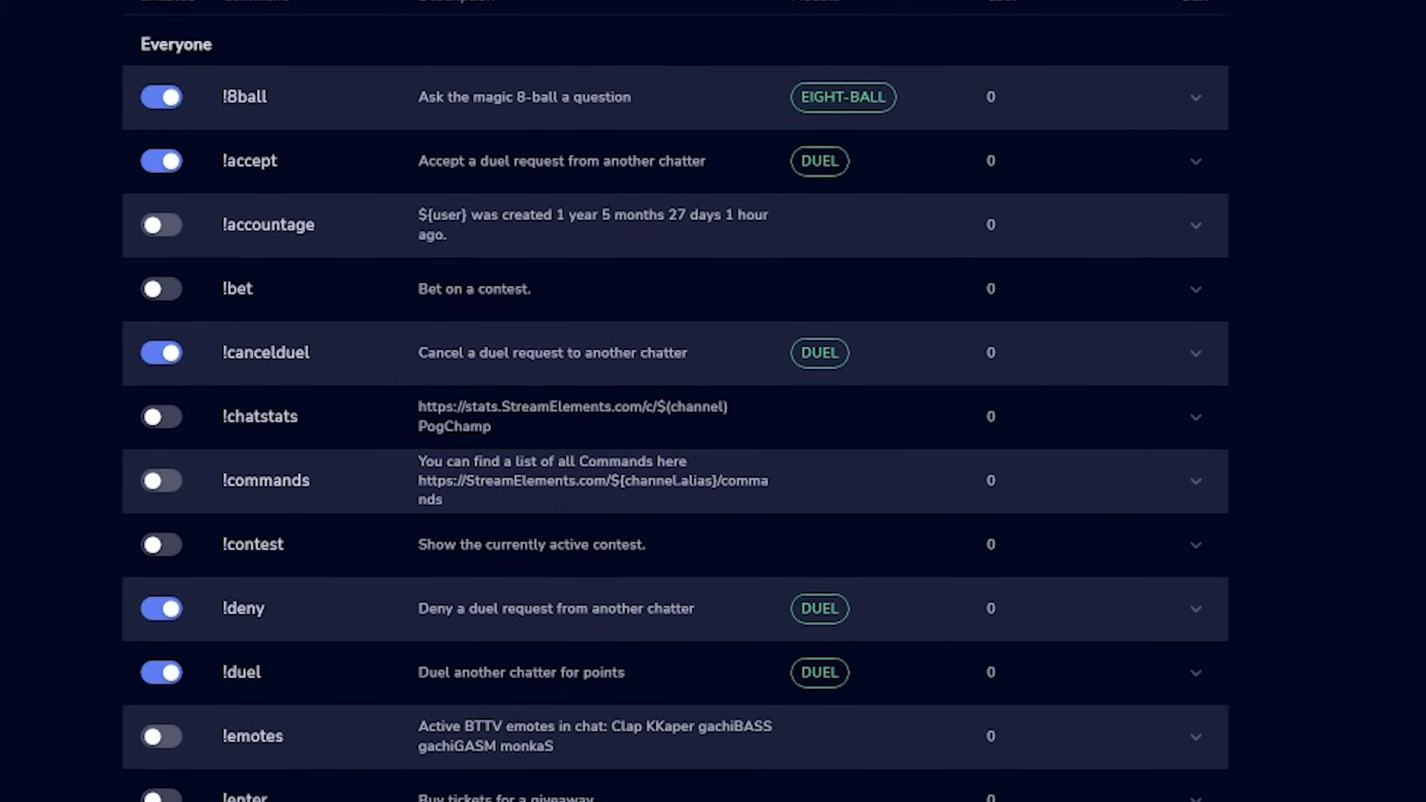
Scroll through the chat commands and re-expand the !followage settings.
scroll(676, 401, down, 5)
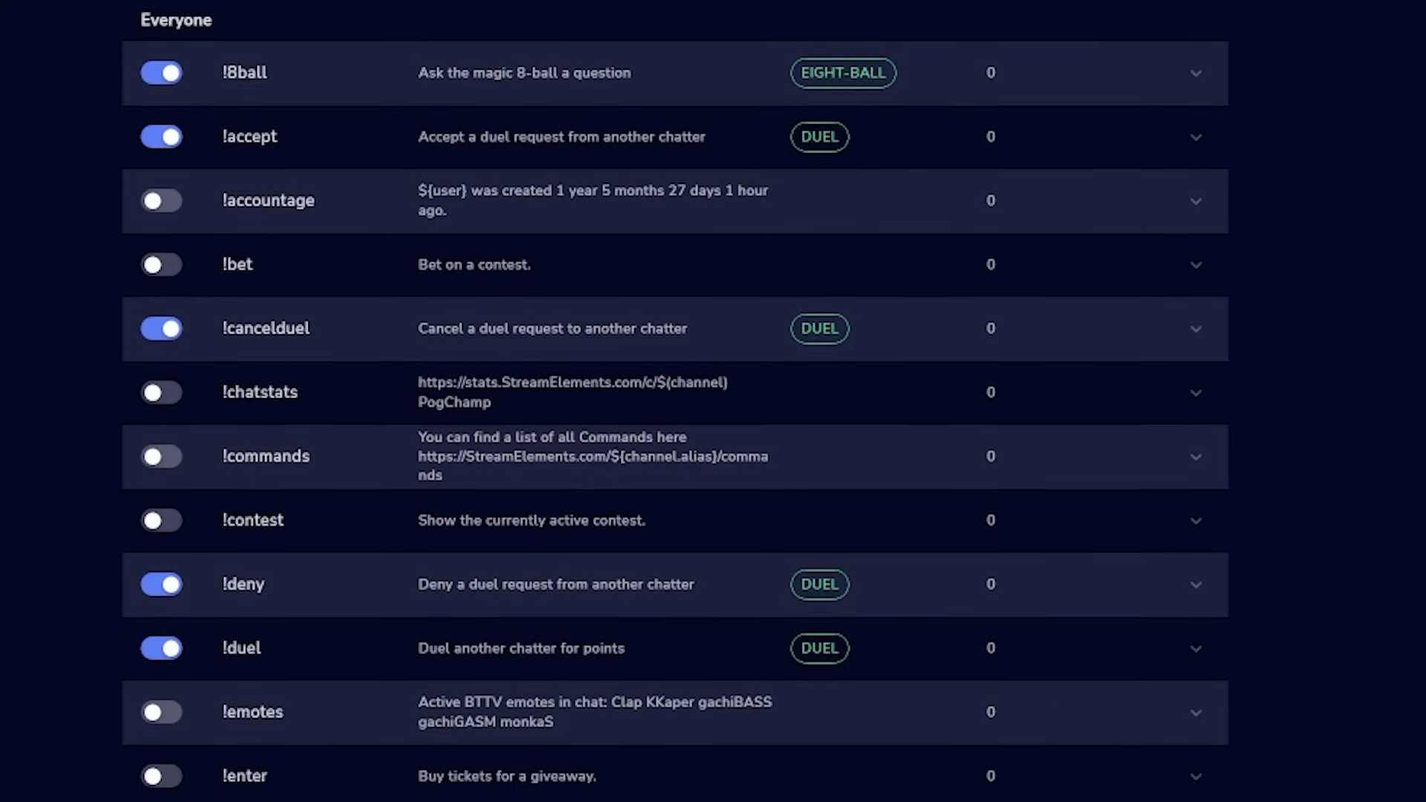
scroll(676, 401, down, 12)
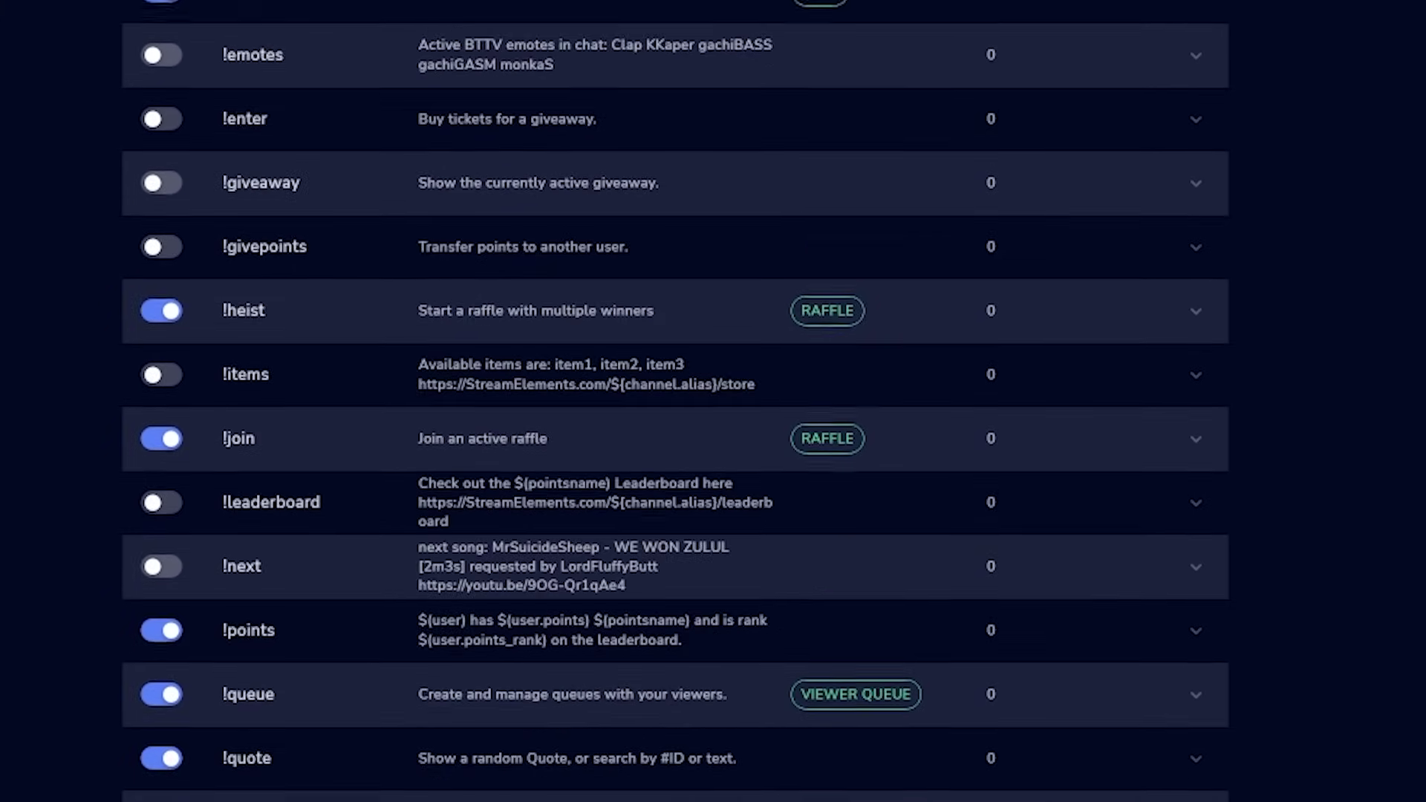
scroll(1060, 423, down, 4)
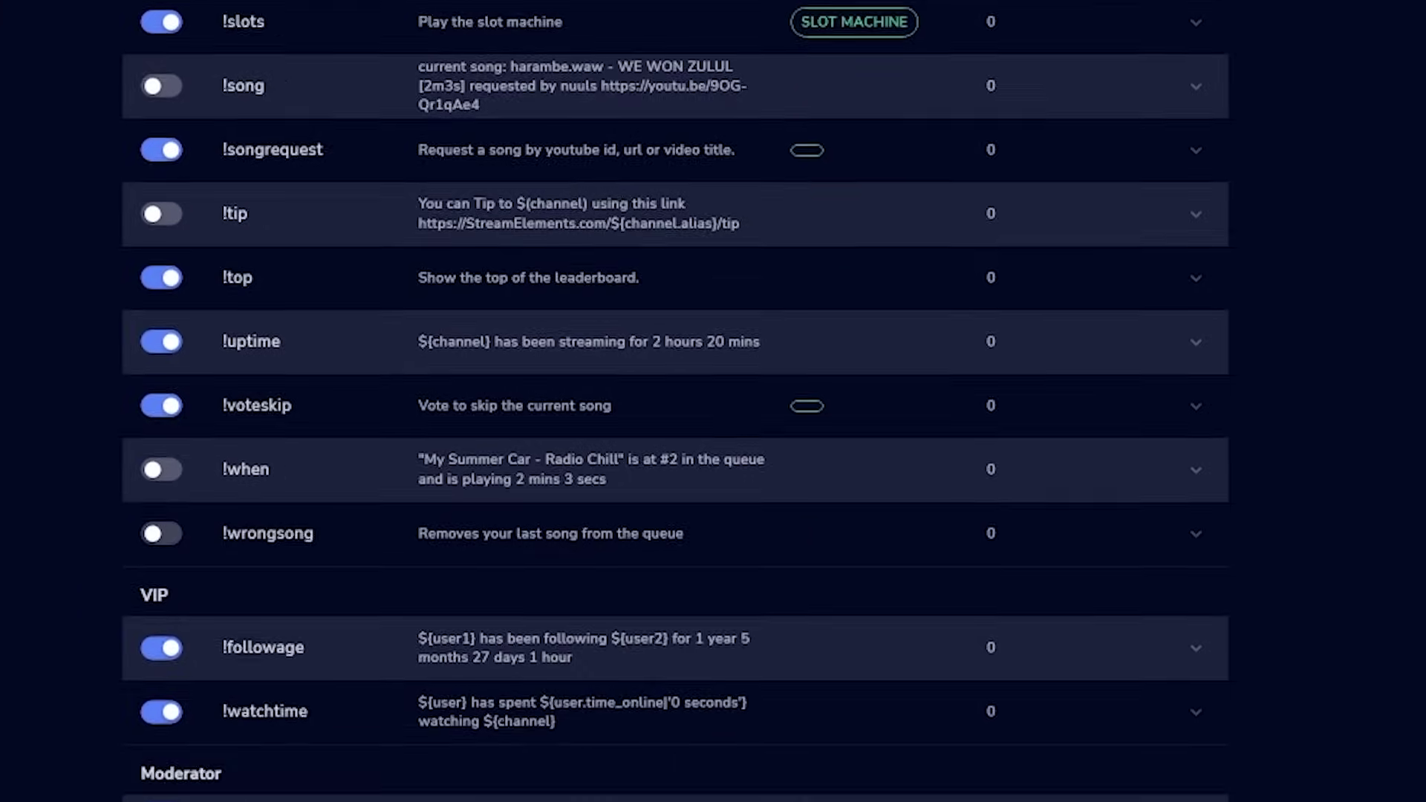
click(871, 493)
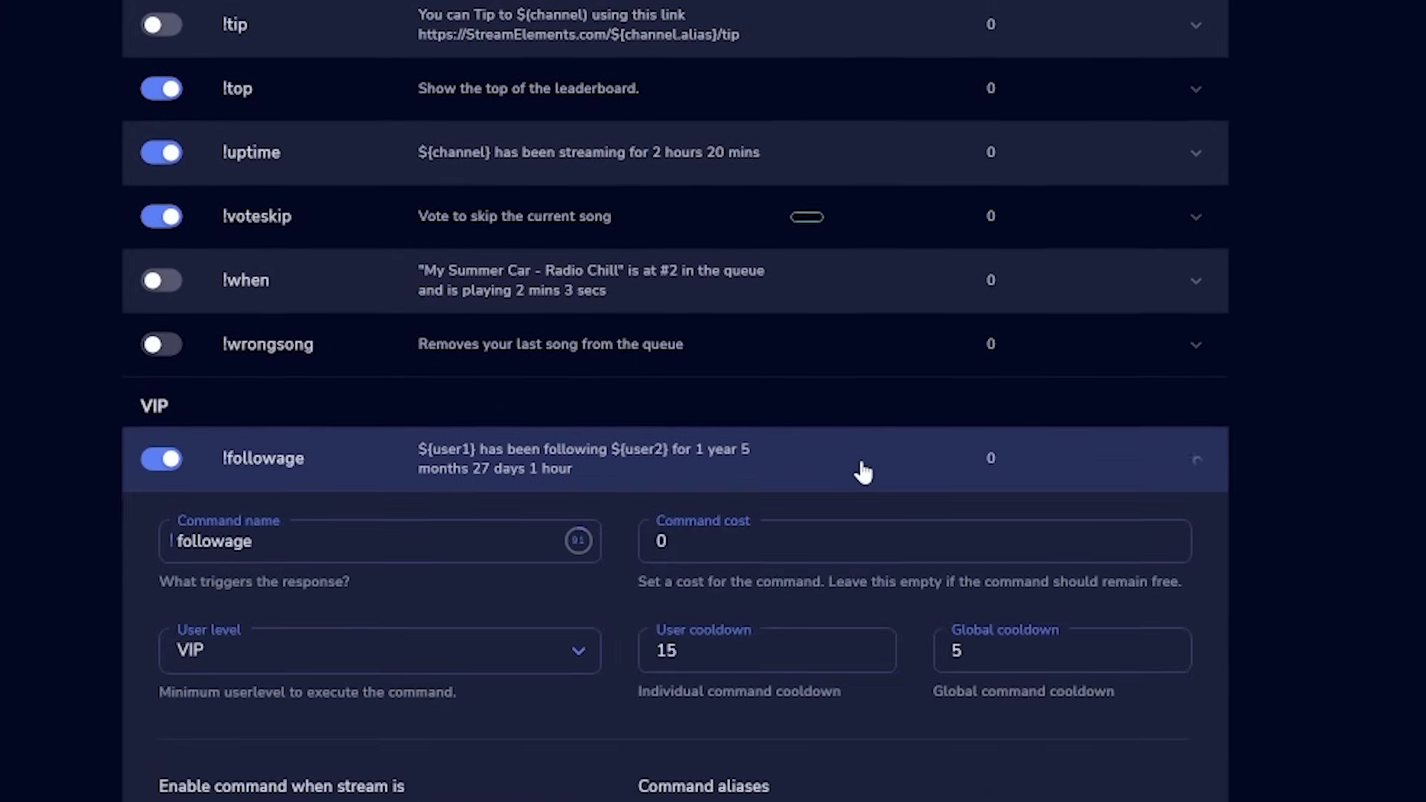
scroll(875, 430, down, 3)
scroll(935, 404, down, 1)
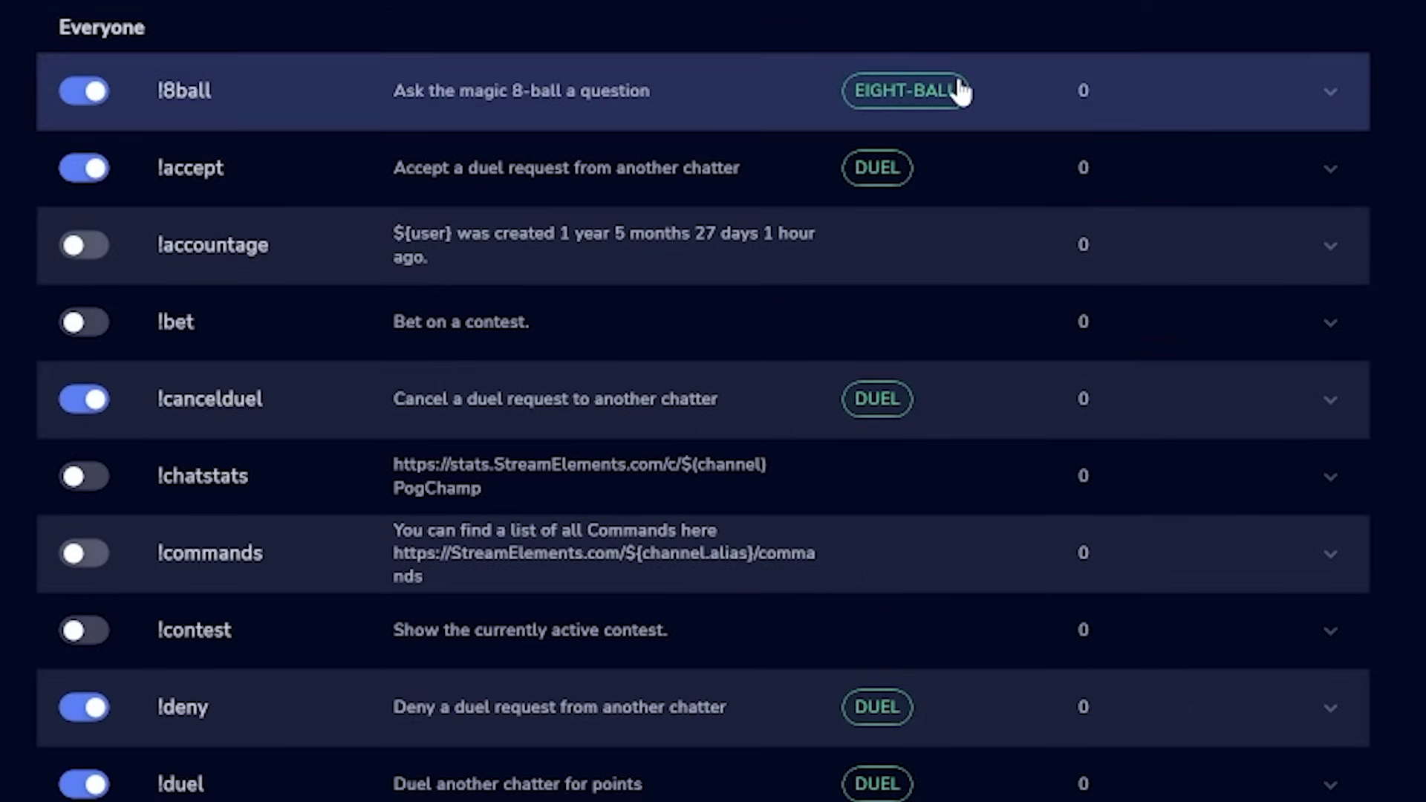
View !8ball's aliases and send '!8ball will someone comment they loved the video?' to chat.
click(961, 90)
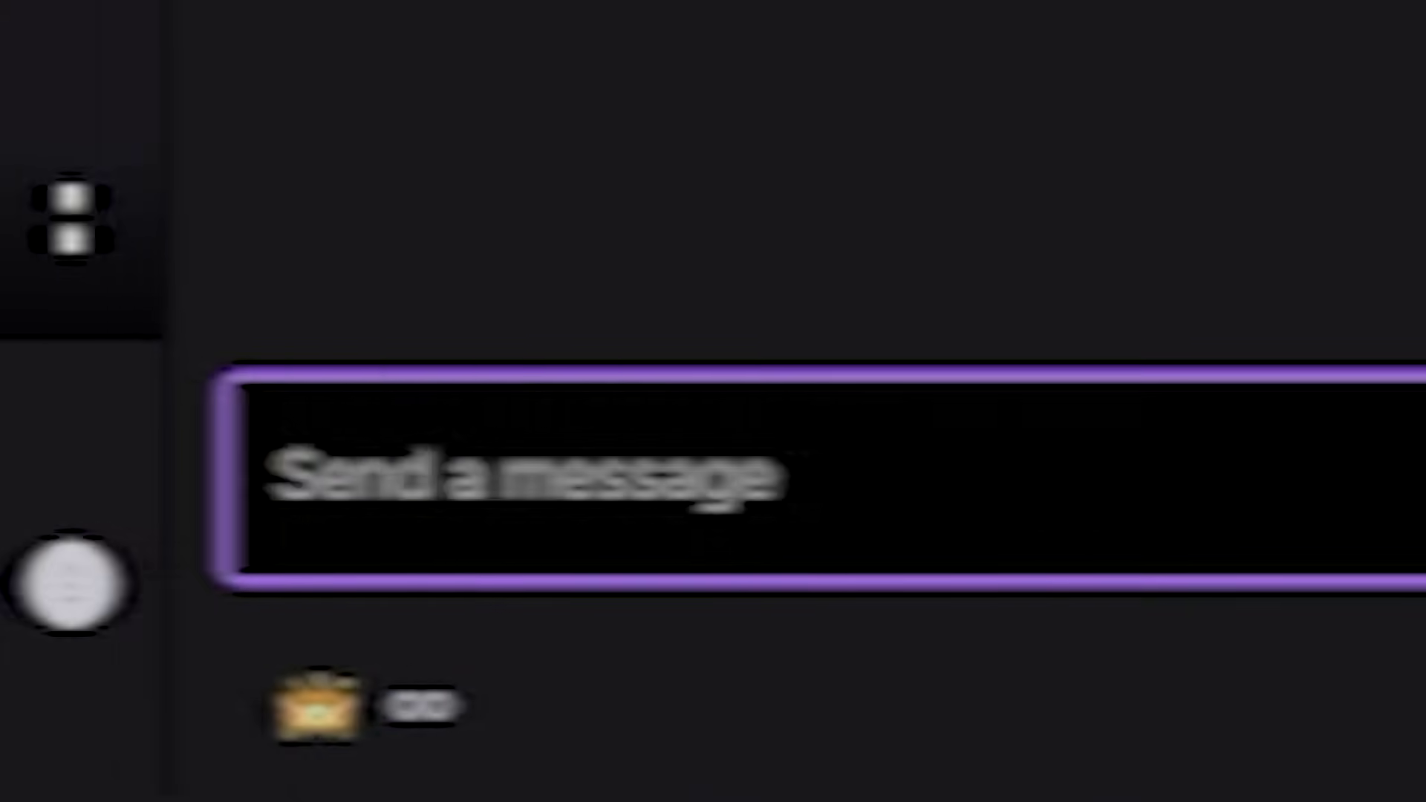
text(!8ball will)
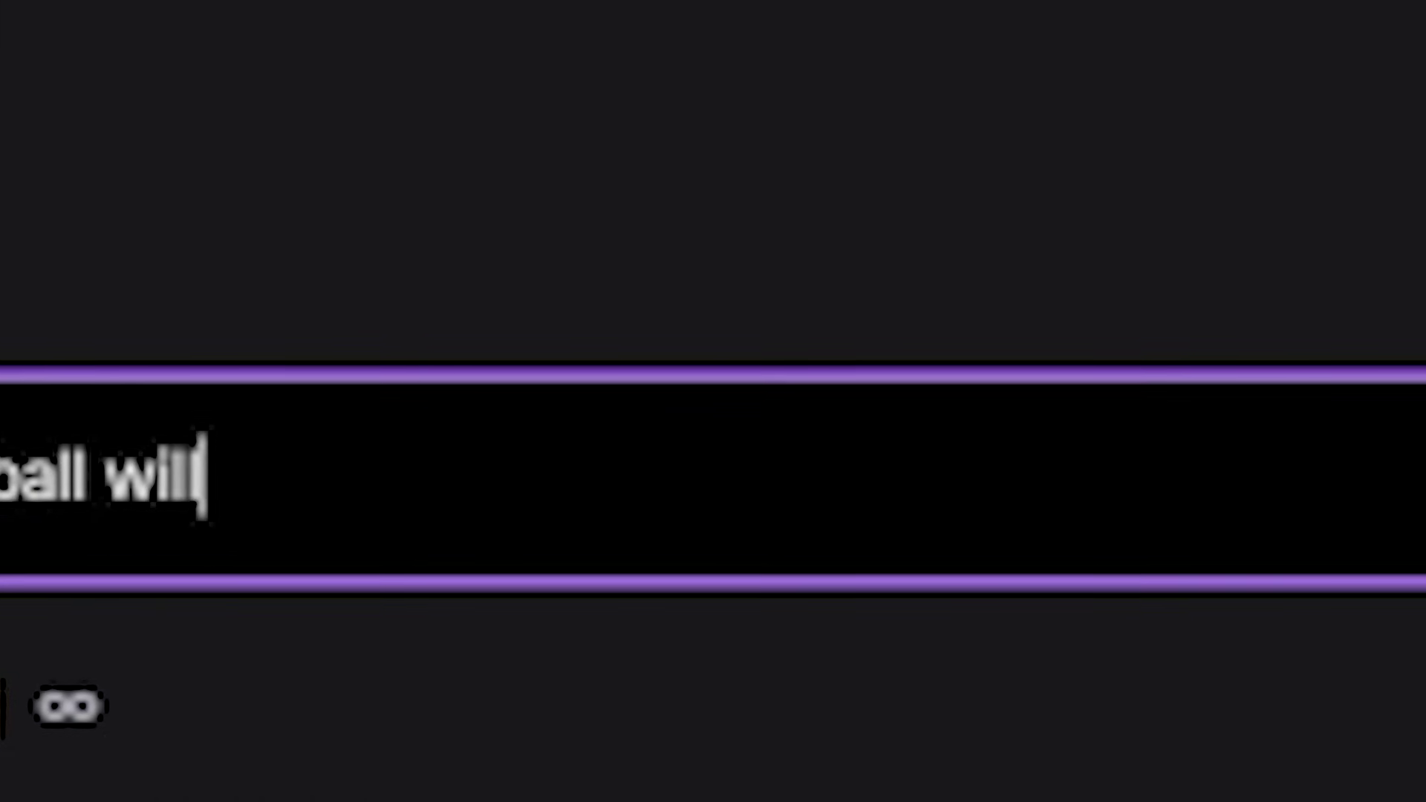
text( someone comment they loved the video?)
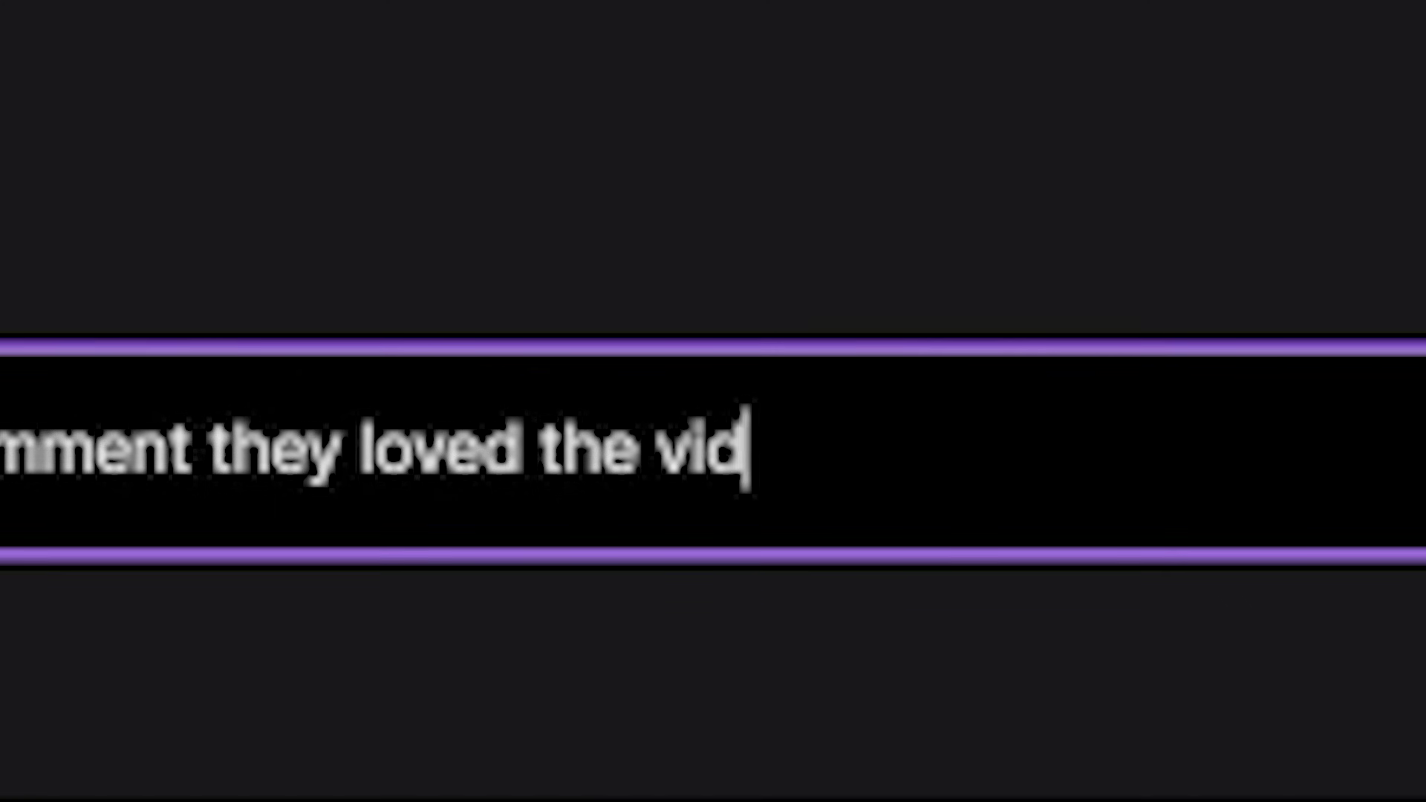
key(Return)
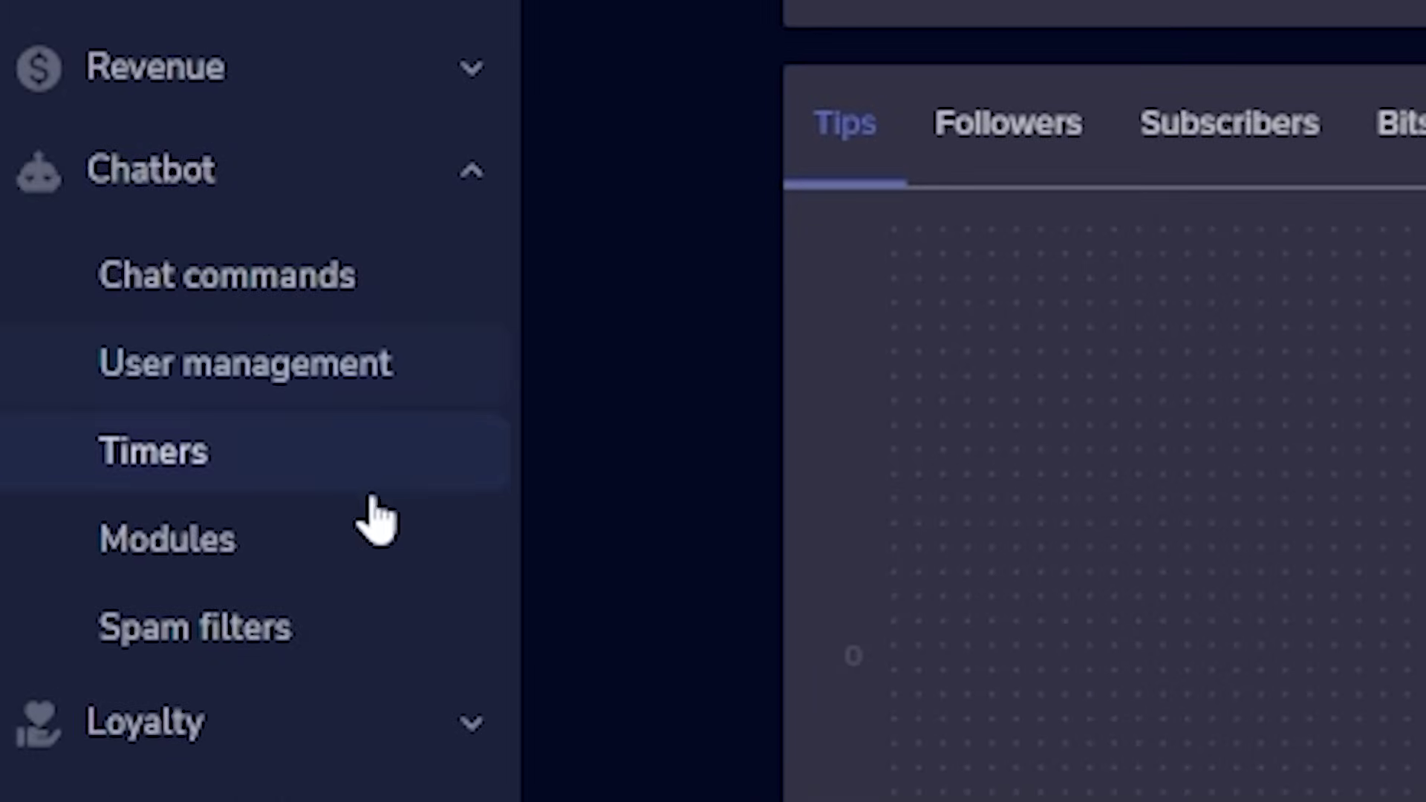
Add a FollowBot timer with a follow reminder, 30-minute intervals and 10 chat lines, then activate it.
click(331, 548)
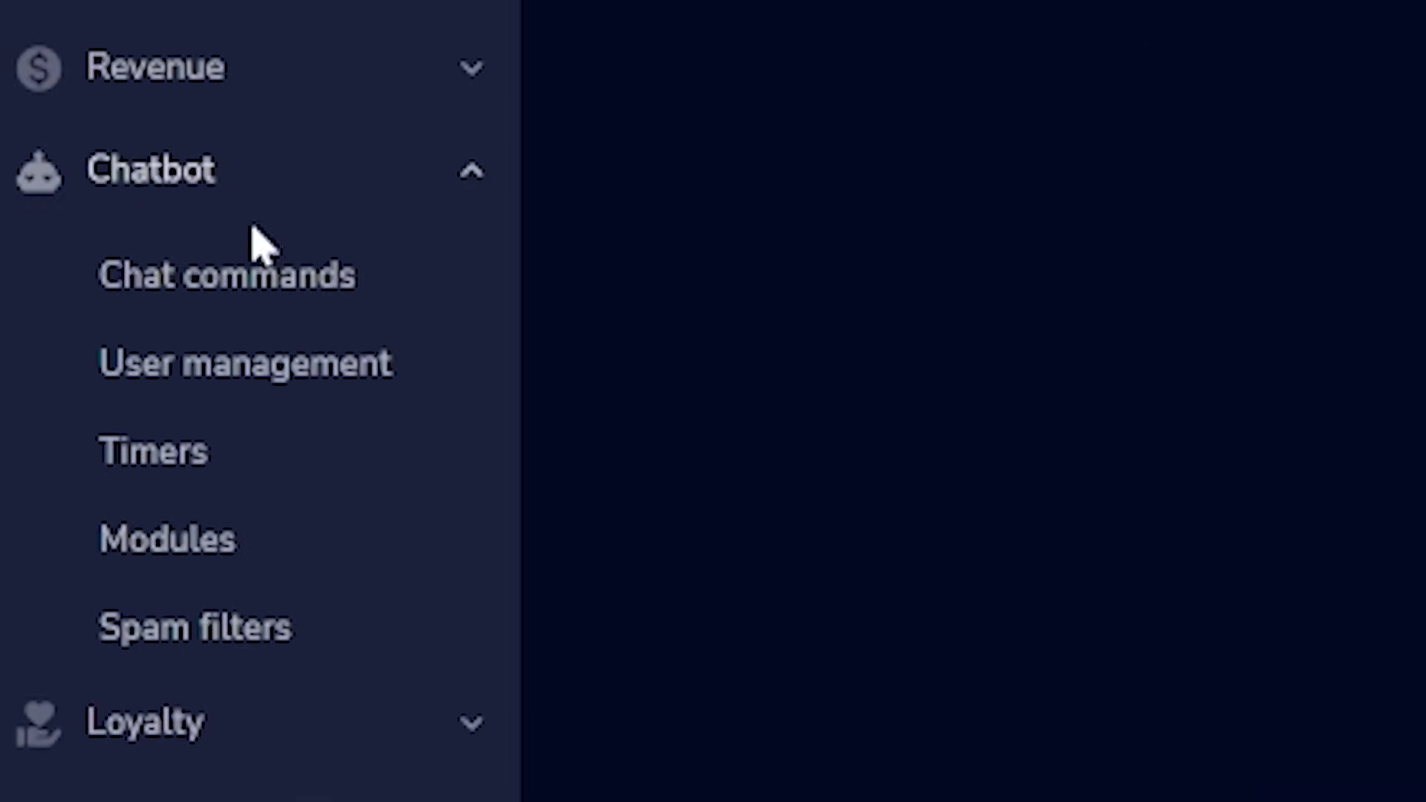
click(365, 457)
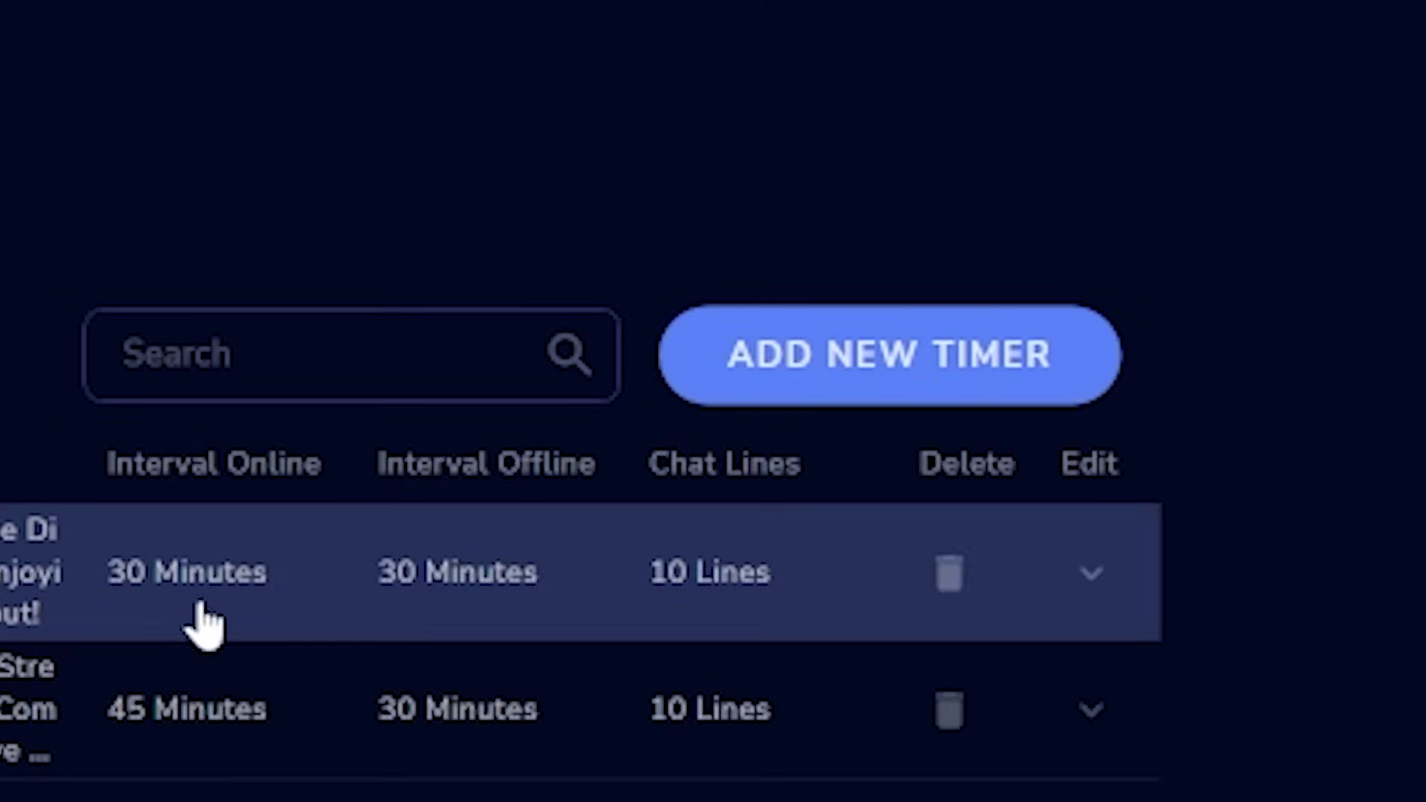
click(790, 372)
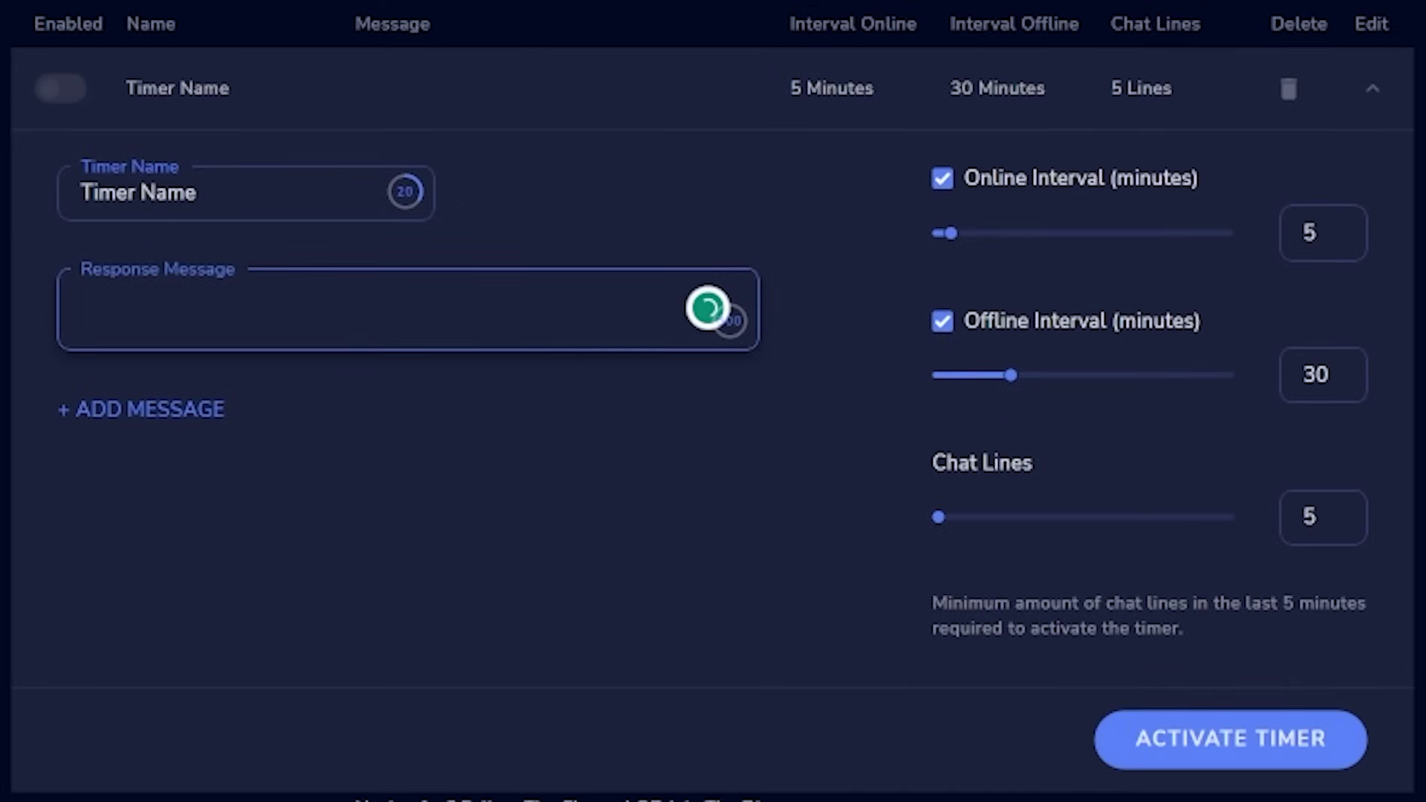
key(BackSpace)
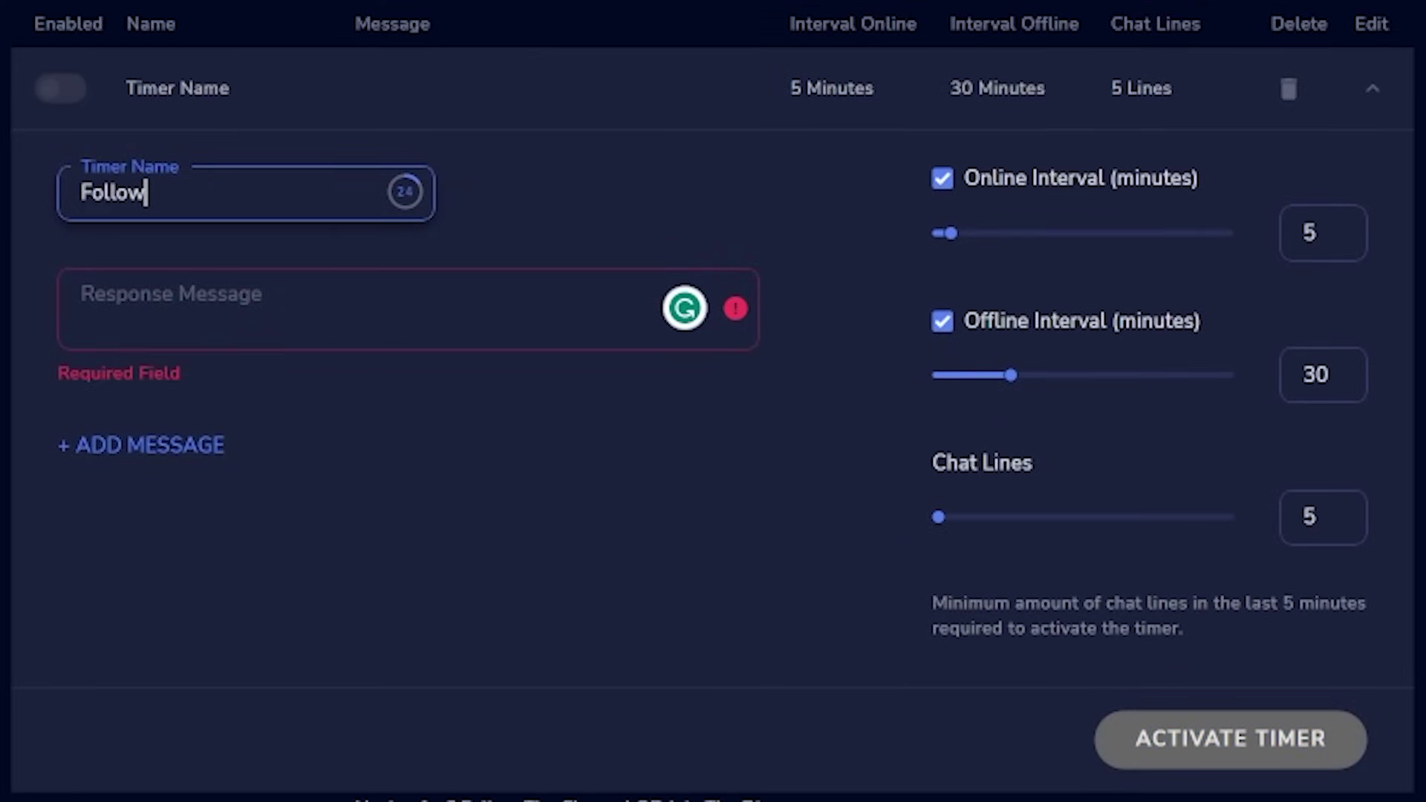
text(H)
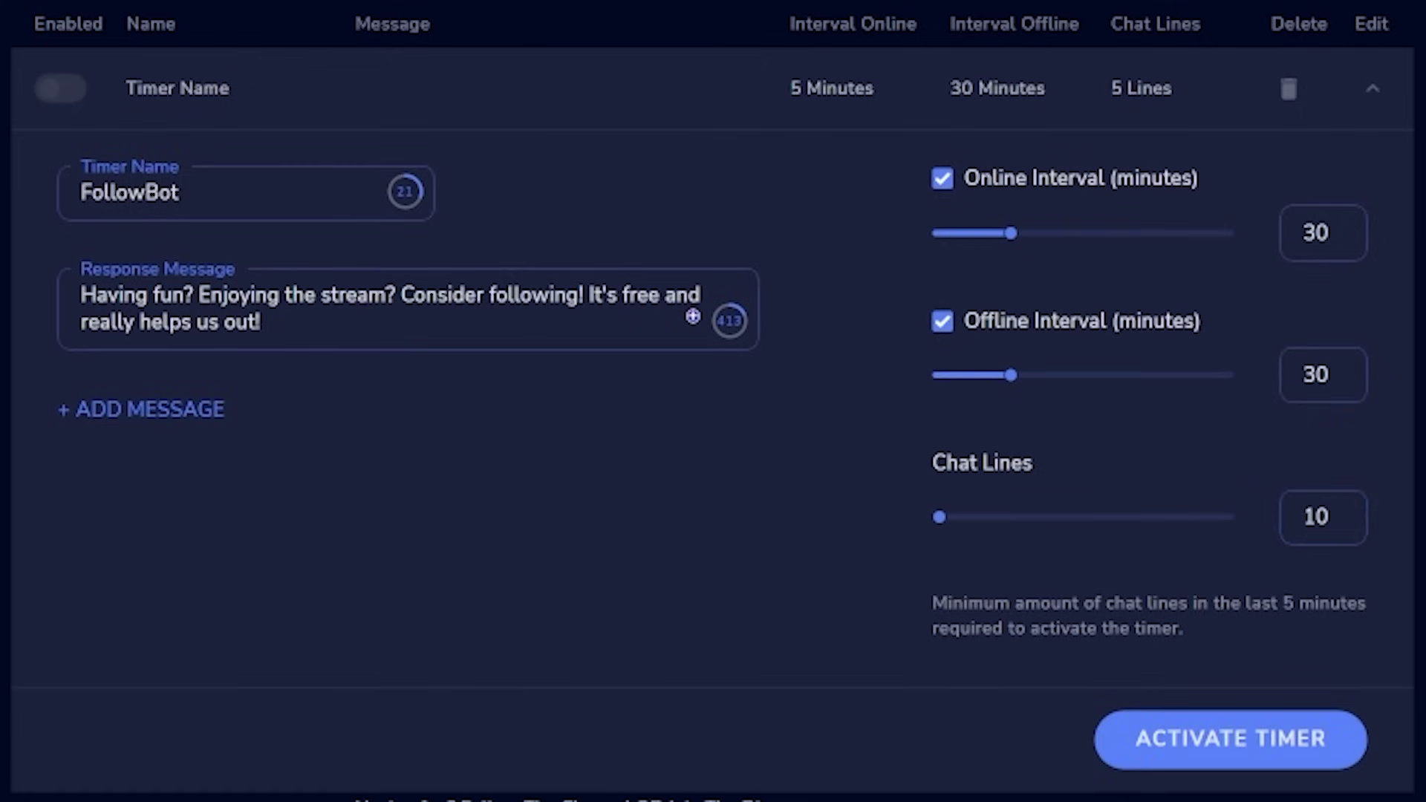
click(1216, 738)
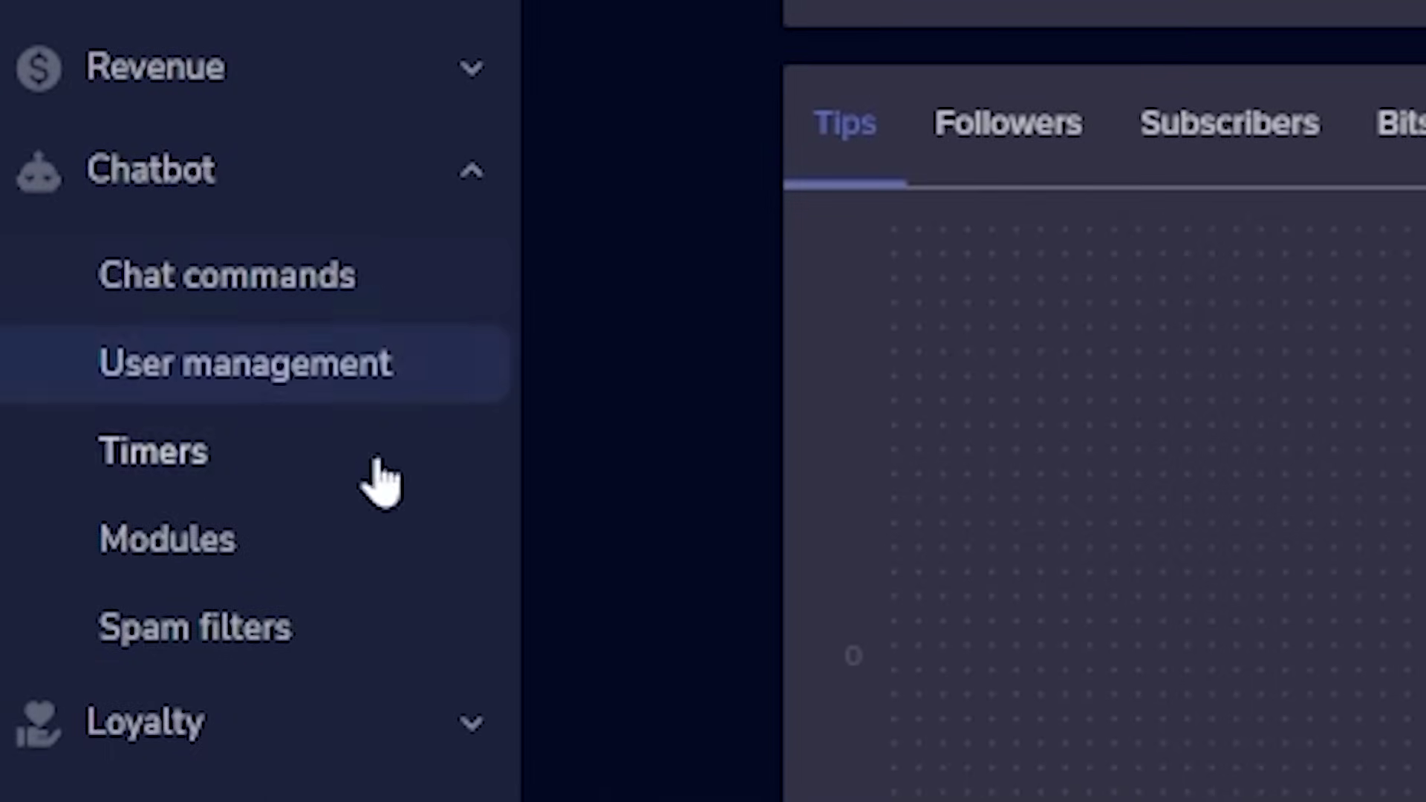
Review the Eight-ball module's responses and ask '8ball can I have a kiss?' in chat.
click(327, 546)
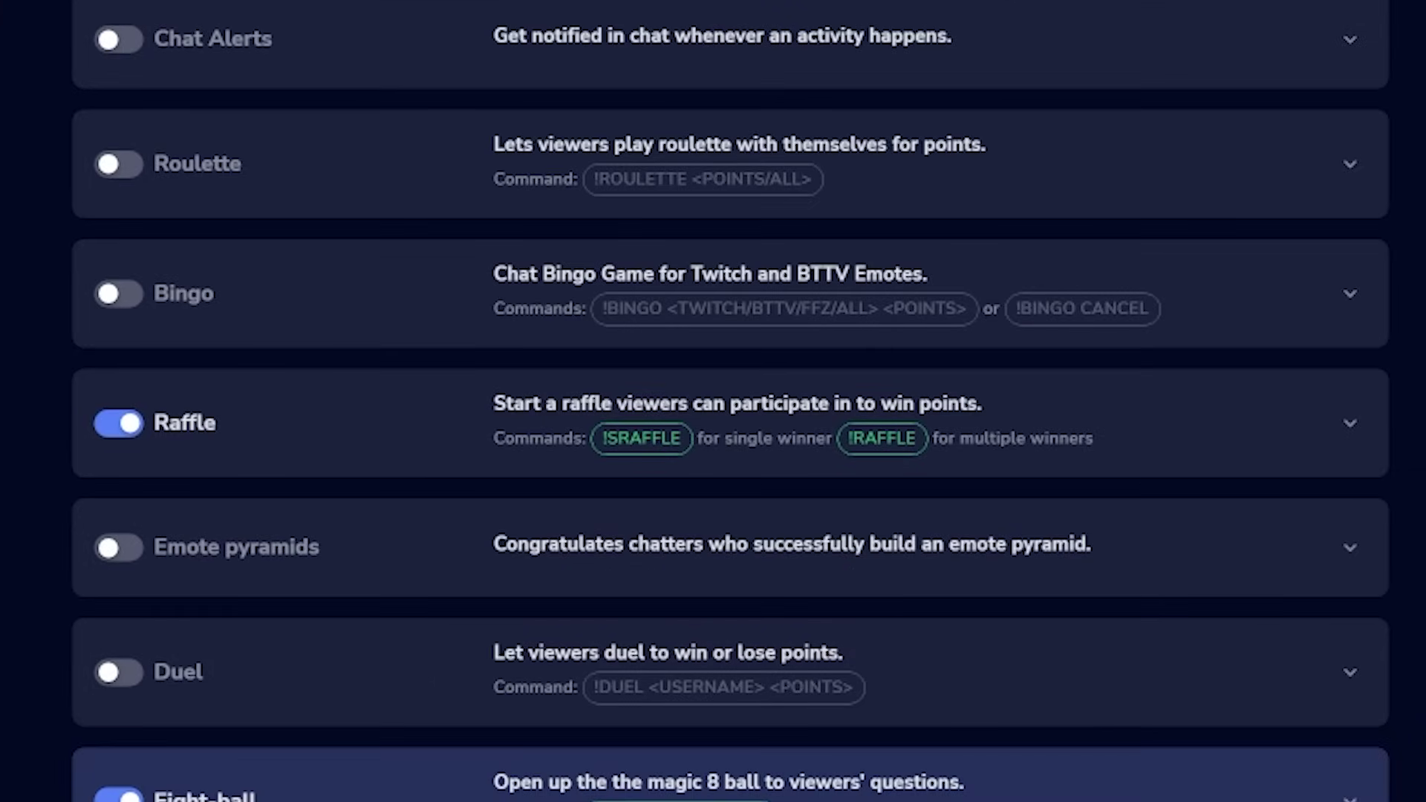
click(1129, 793)
scroll(1130, 121, down, 10)
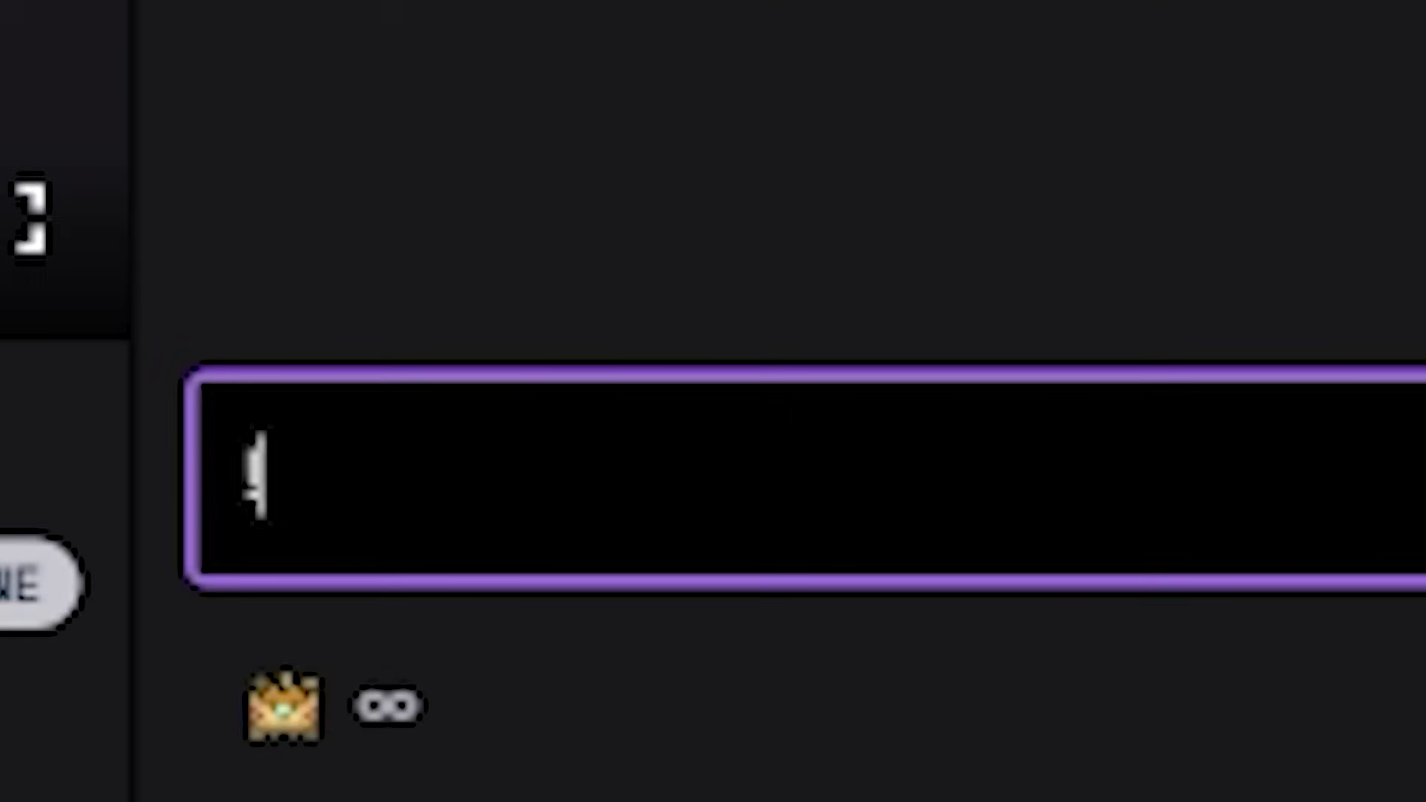
text(8ball )
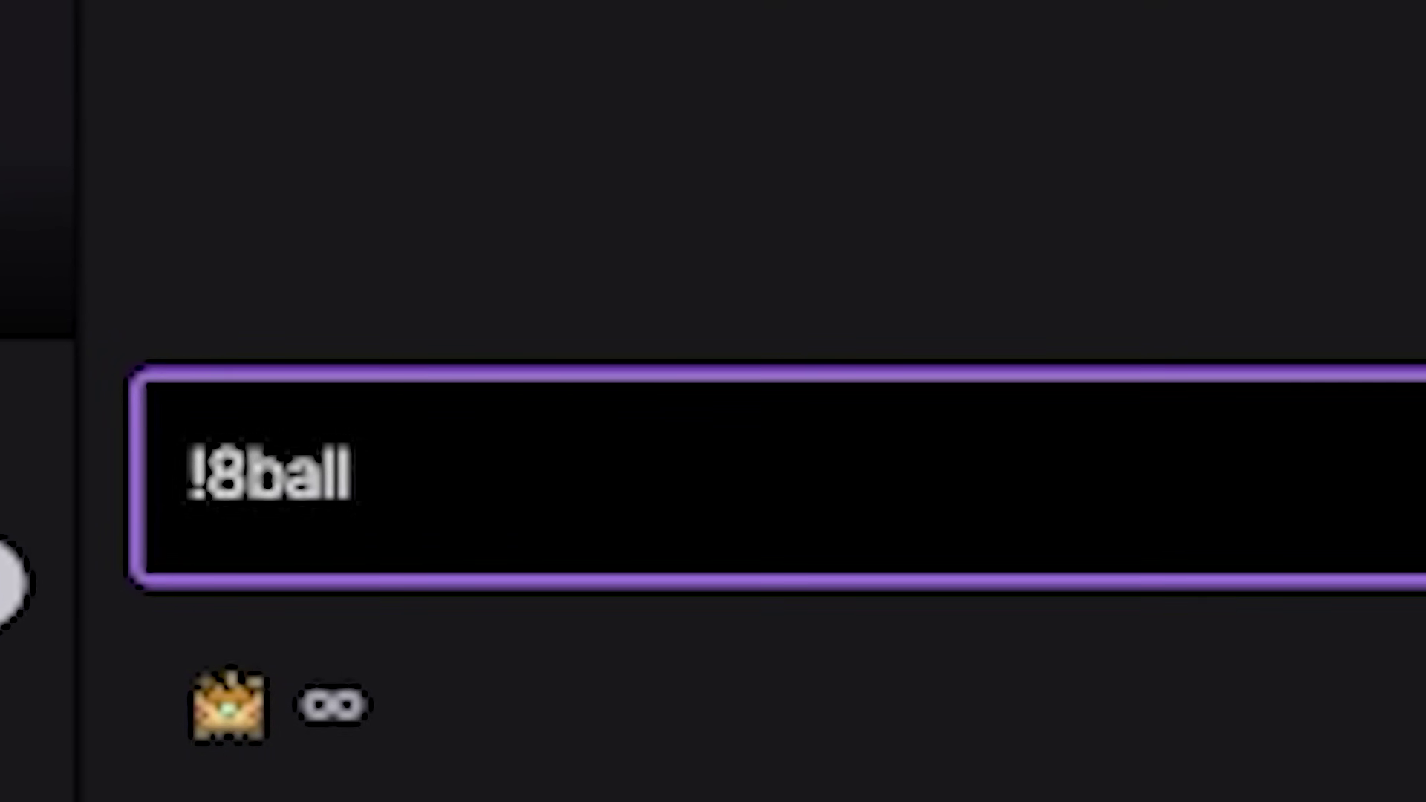
text(can I have a kiss?)
key(Return)
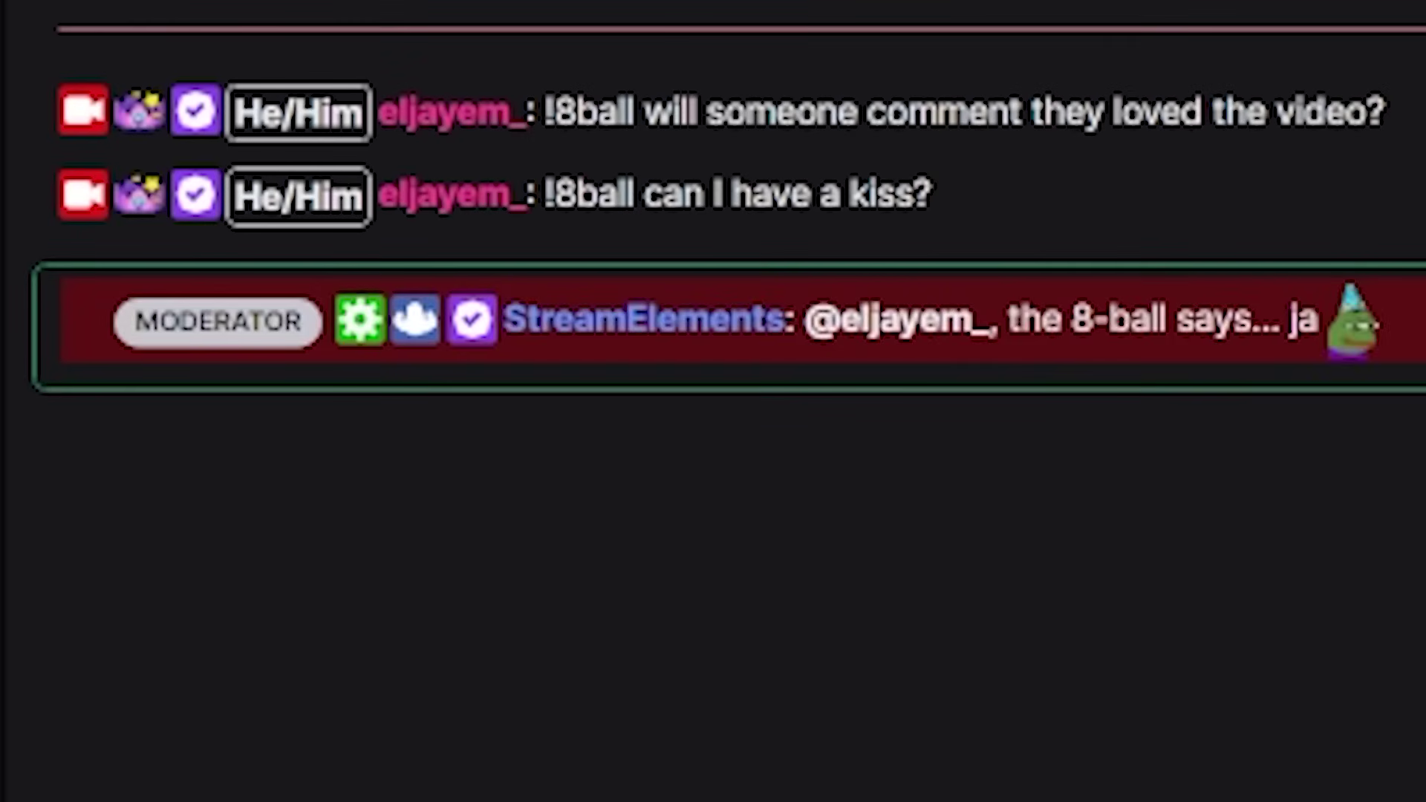
Expand the Raffle module to view its 120-second duration and 3000-point maximum.
mouse_move(1359, 368)
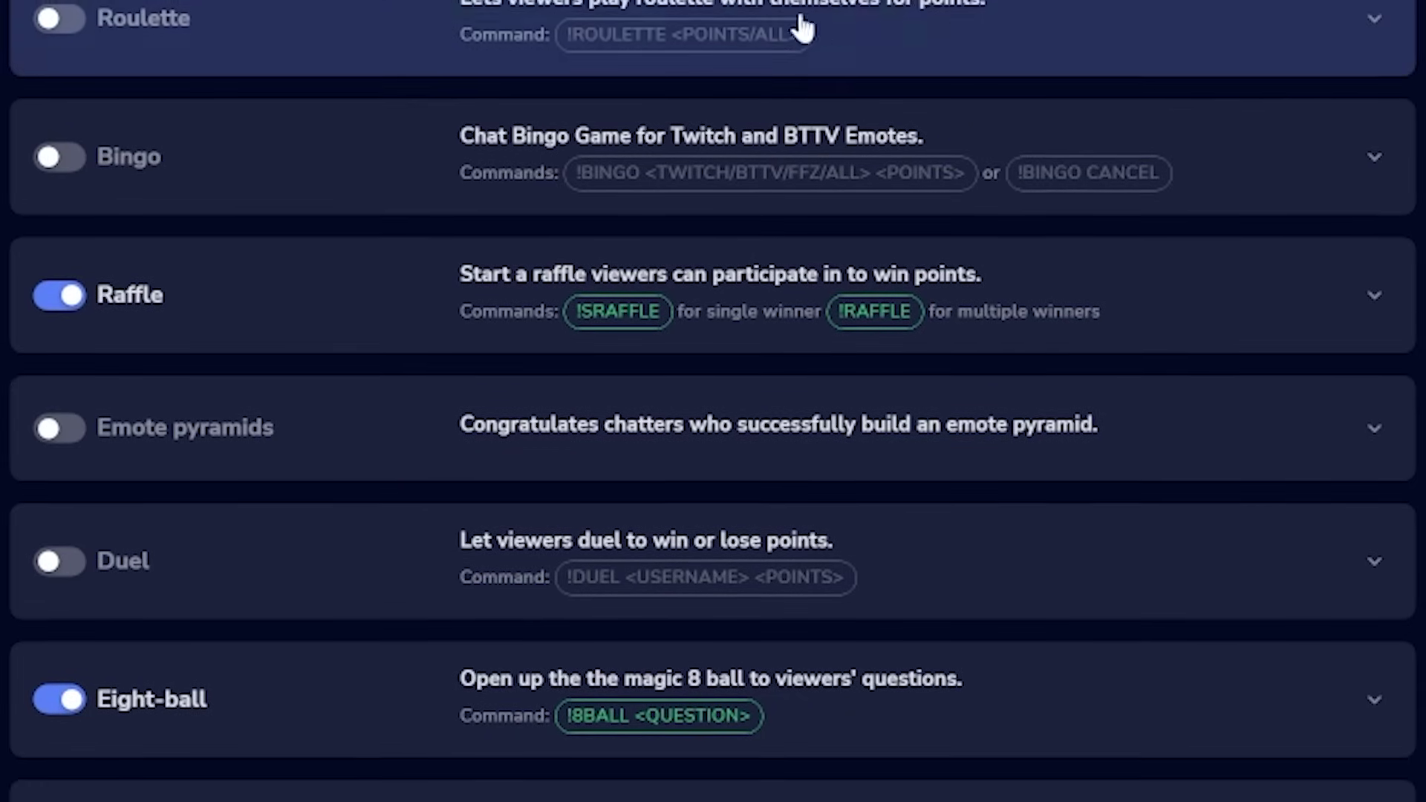
scroll(493, 48, down, 3)
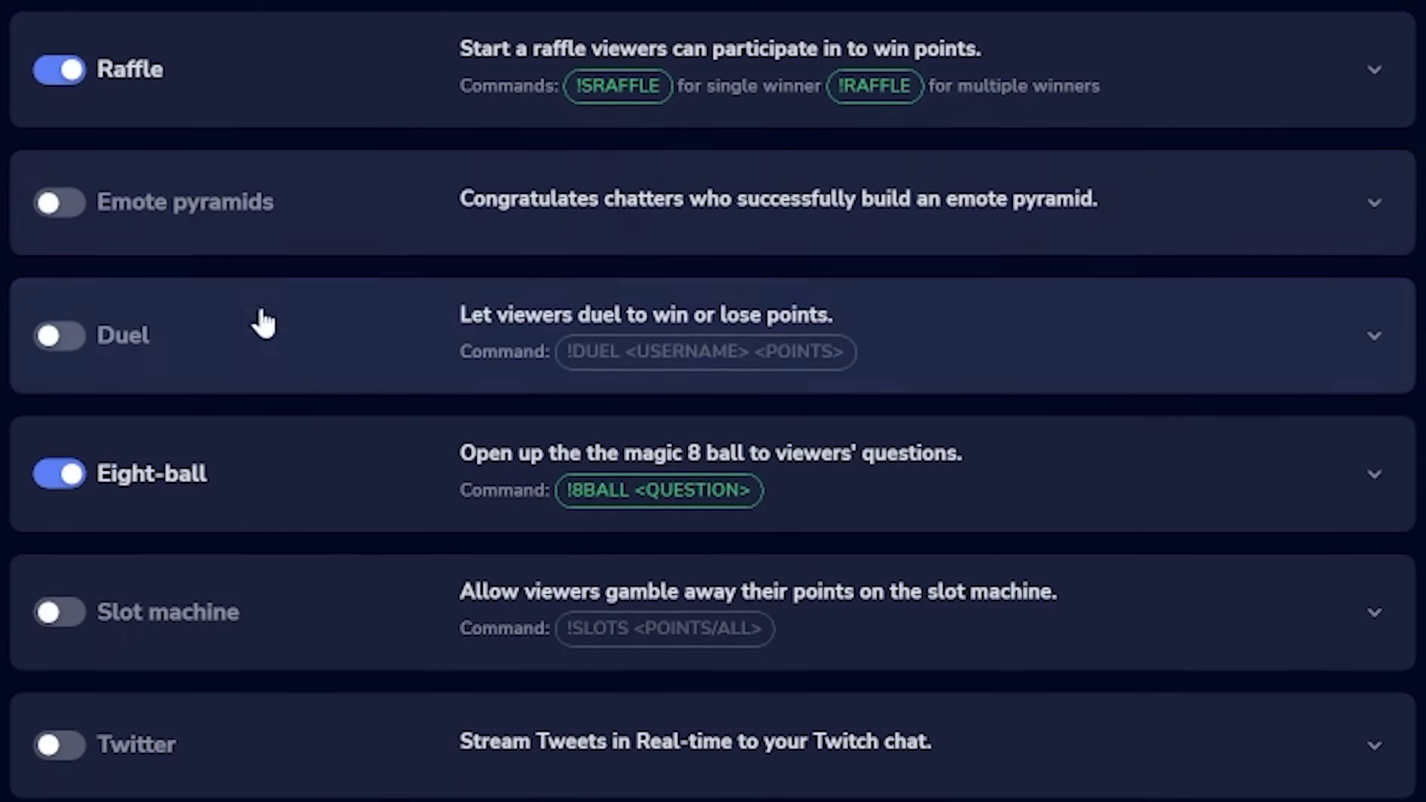
scroll(239, 401, down, 2)
click(239, 15)
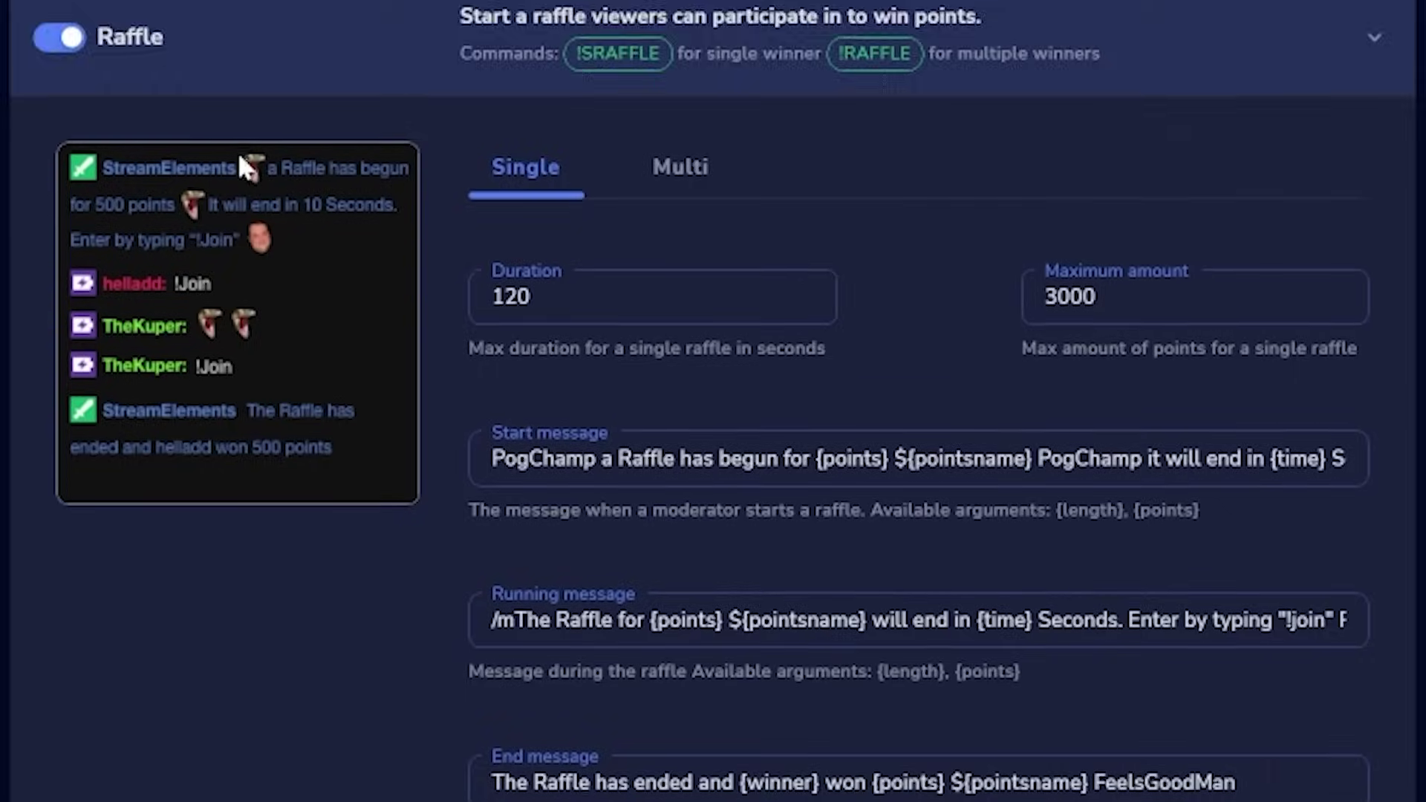
scroll(238, 152, down, 2)
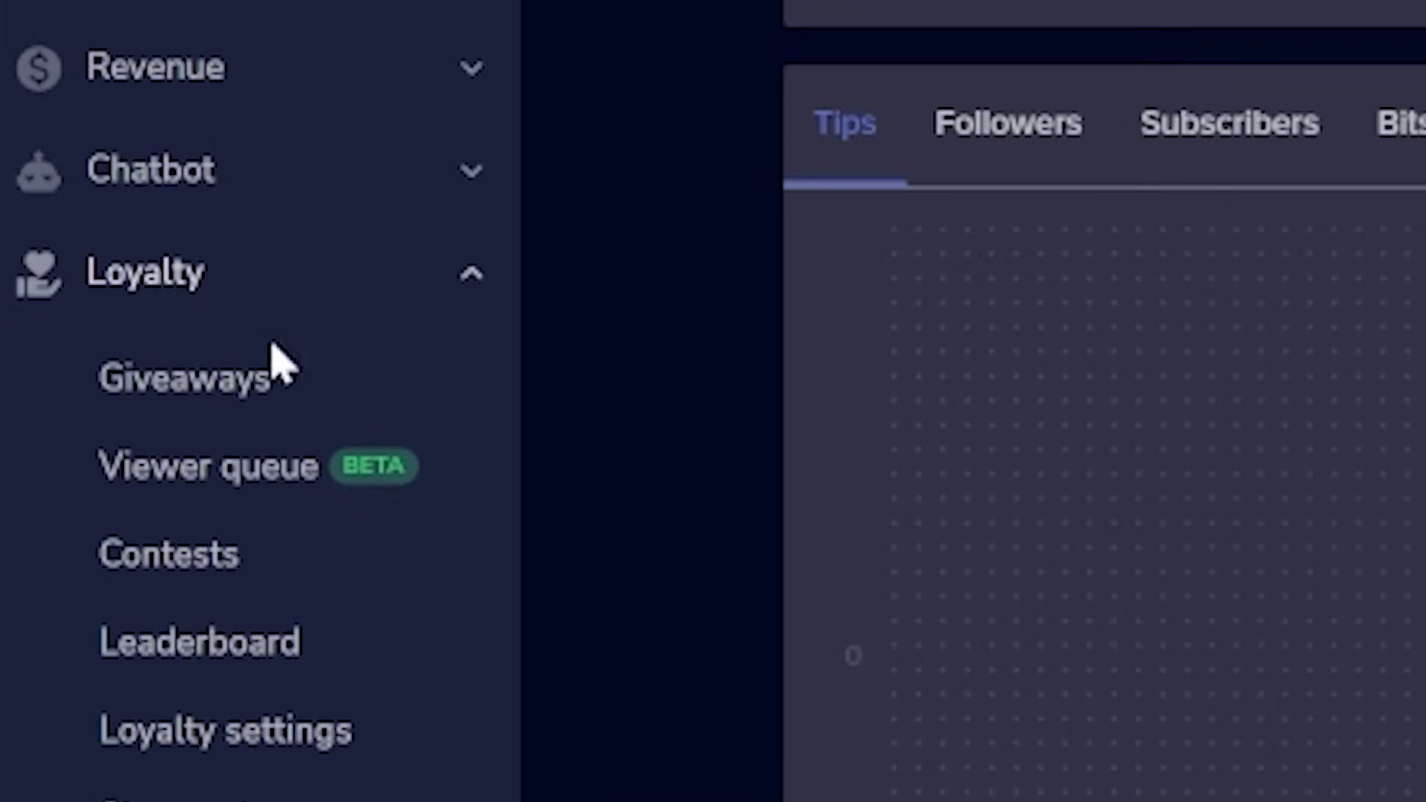
Browse the loyalty settings and viewer points leaderboard, then expand the Raffle module again.
click(238, 726)
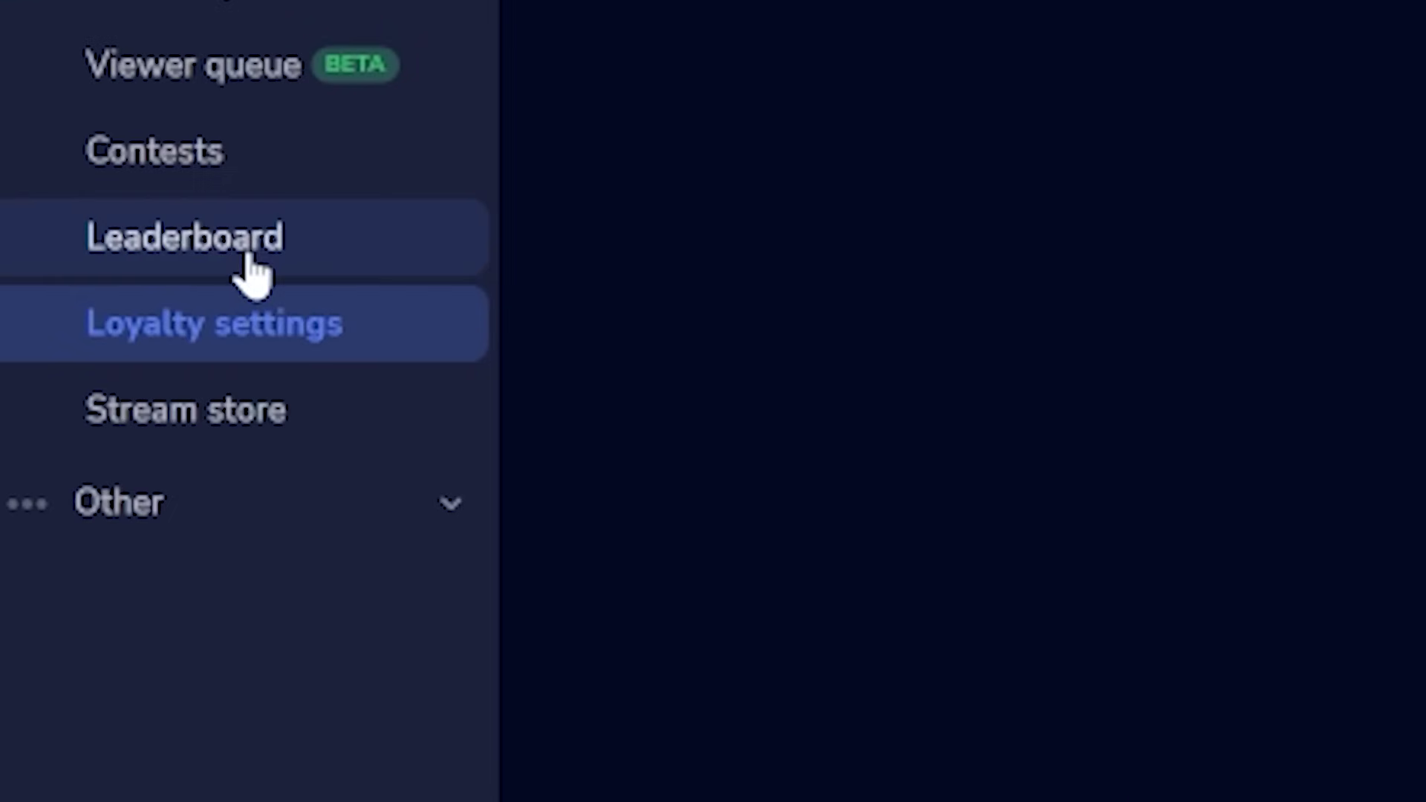
click(236, 251)
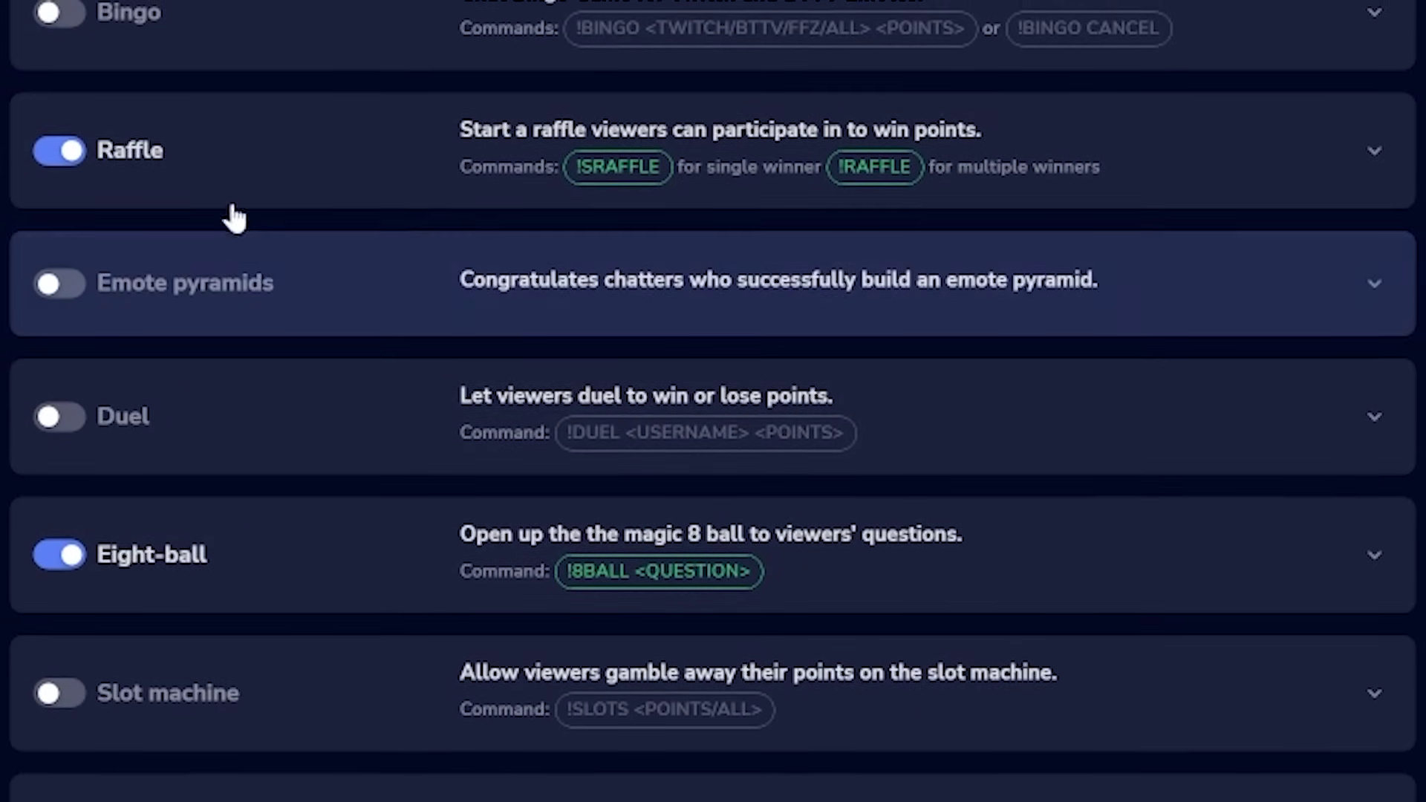
click(237, 166)
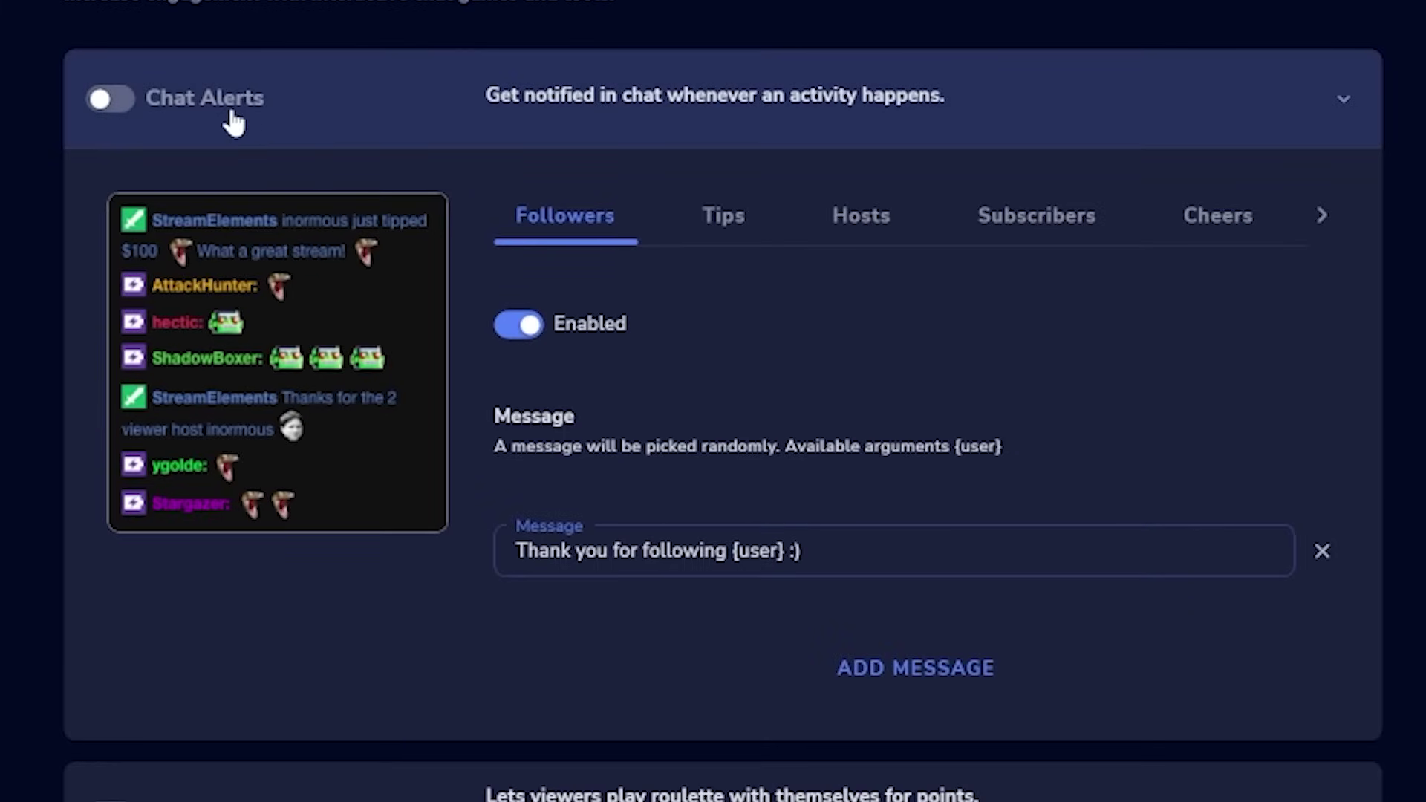
Review the Tips, Hosts, Subscribers and Cheers chat alerts, then post a /me joke tip message in chat.
click(723, 239)
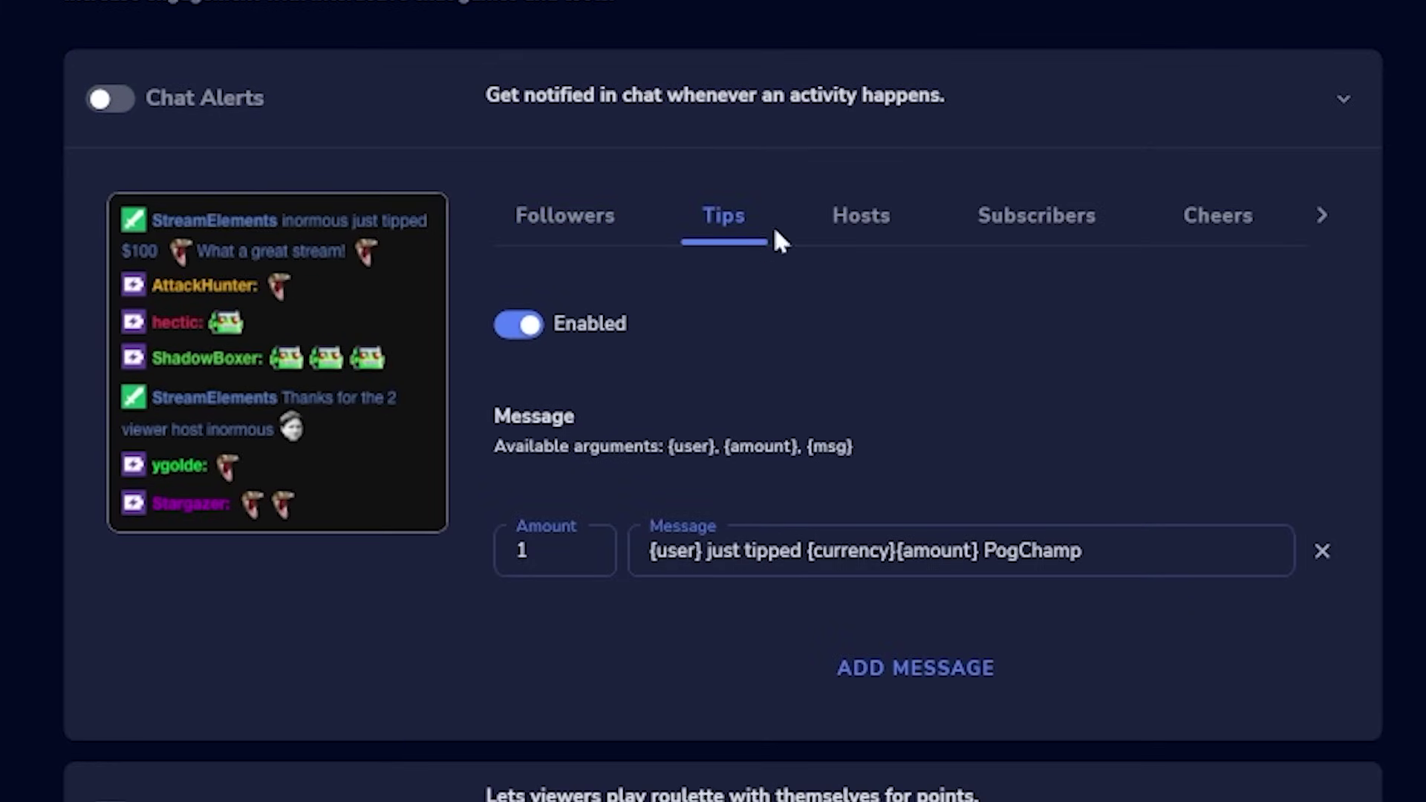
click(839, 234)
click(1040, 232)
click(1226, 233)
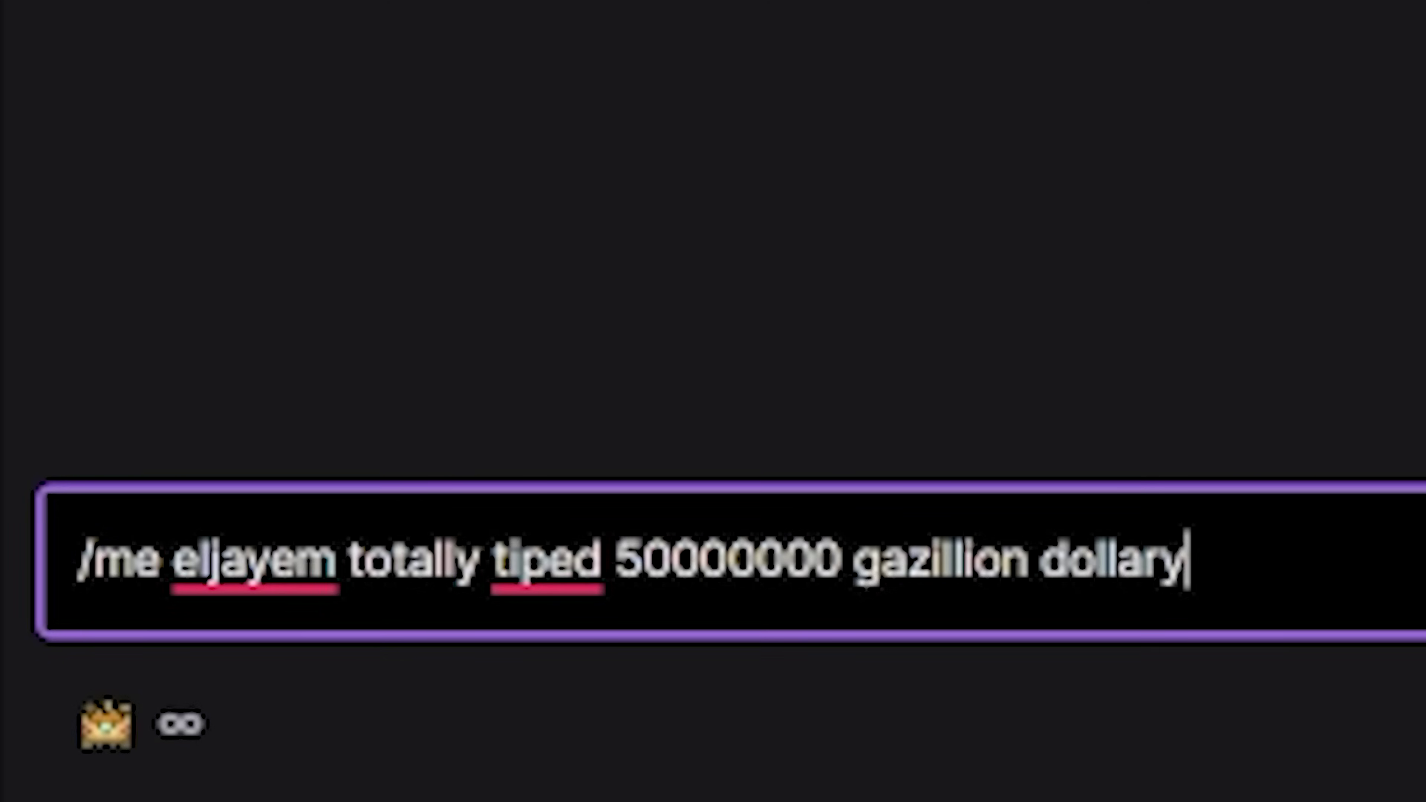
text(s)
key(Return)
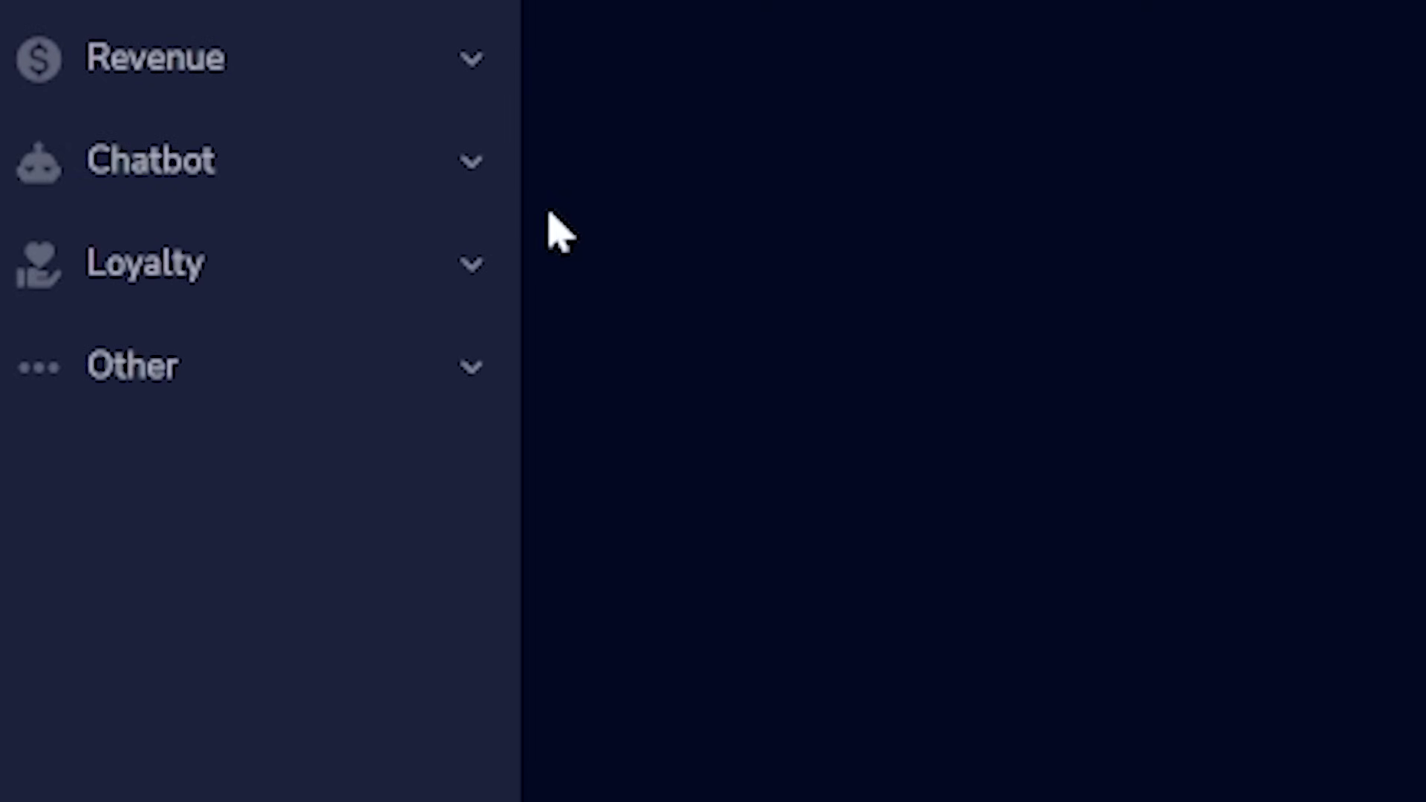
Go to Chatbot's Custom commands list and begin a new custom command.
click(344, 185)
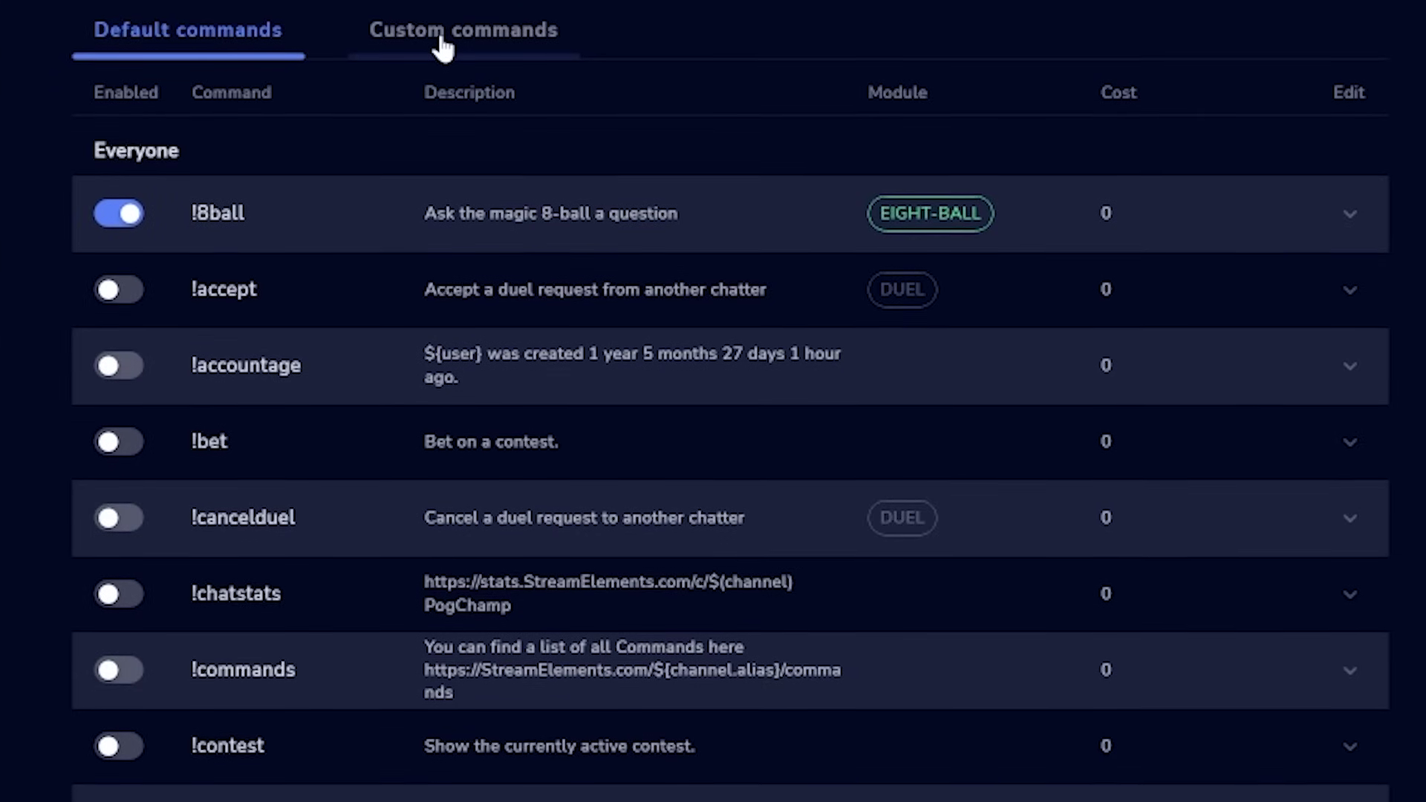
click(446, 34)
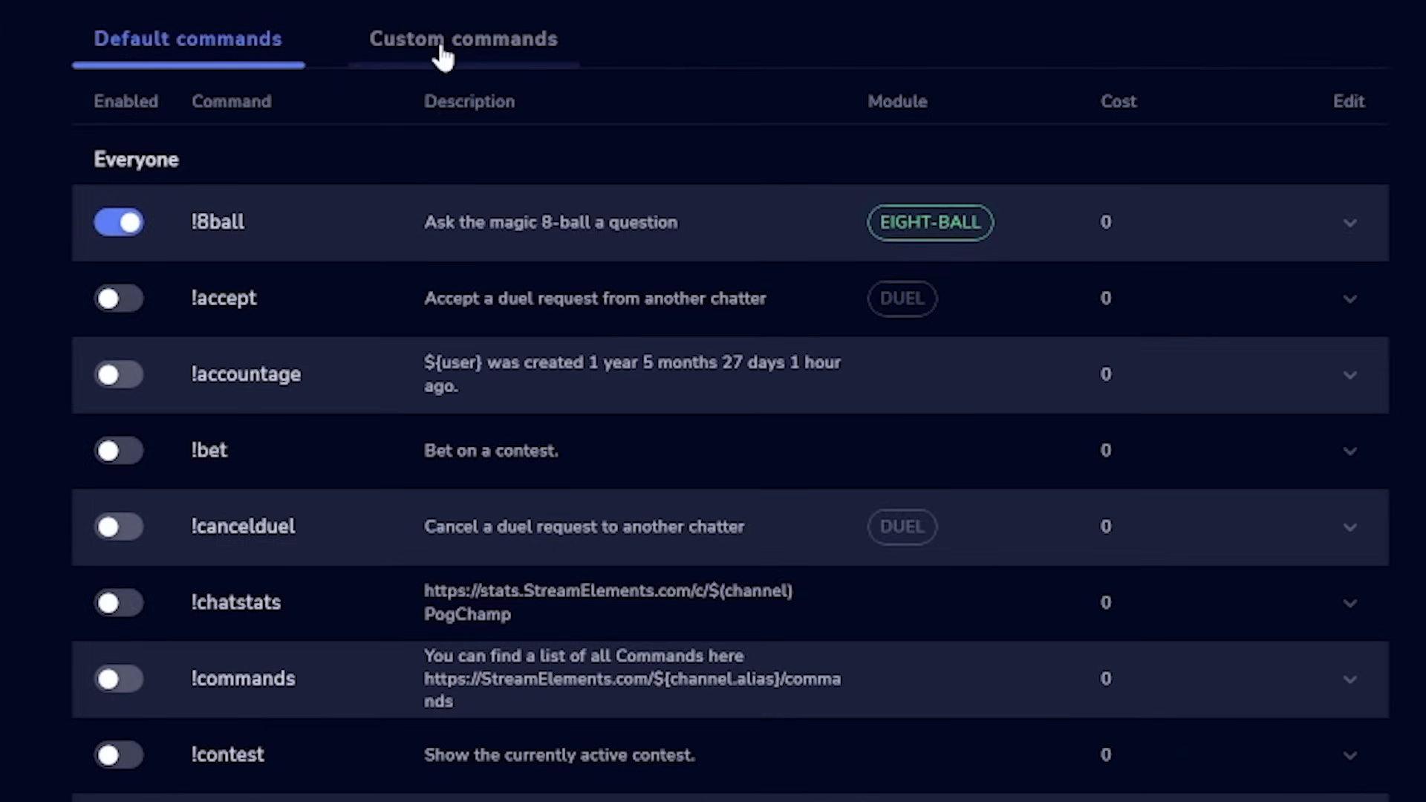
click(442, 46)
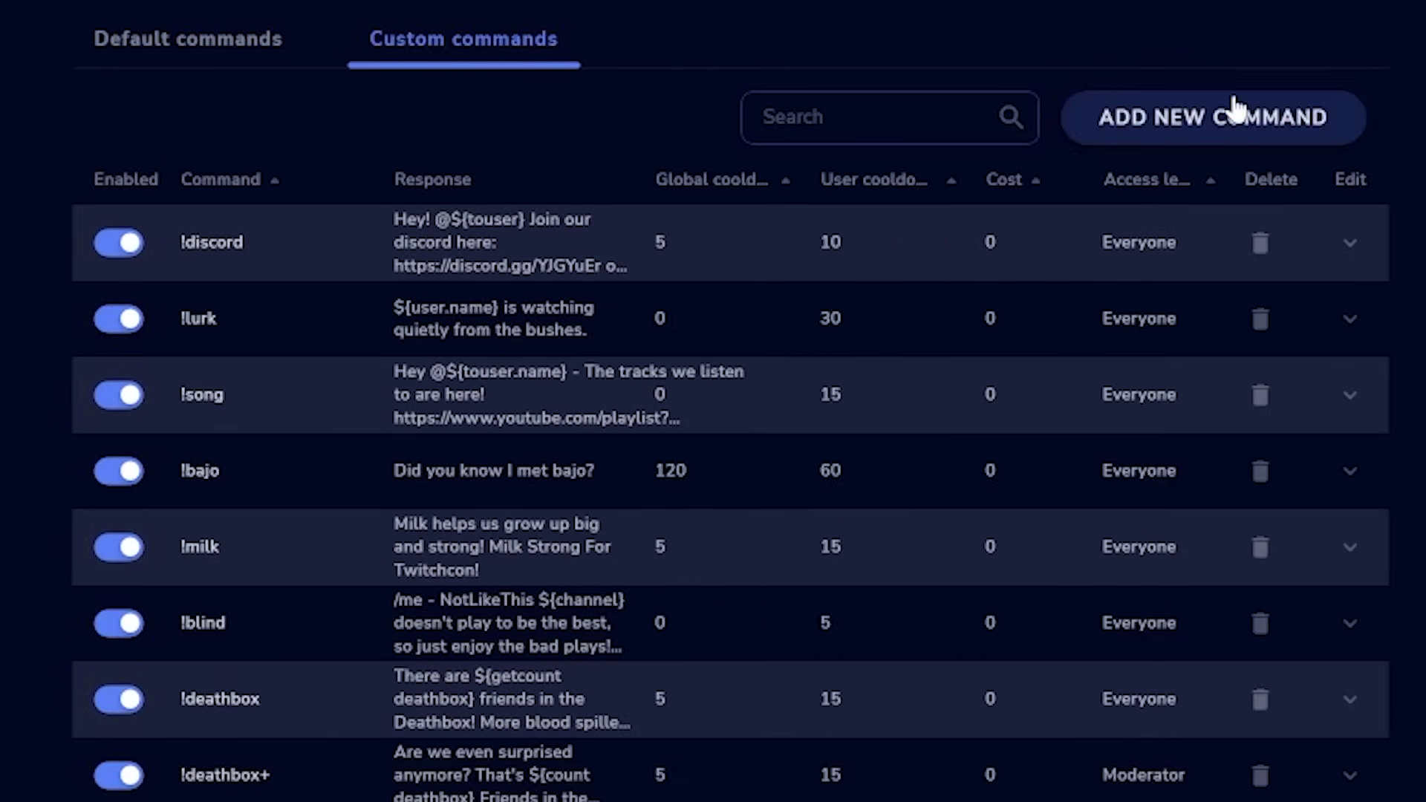
click(1143, 113)
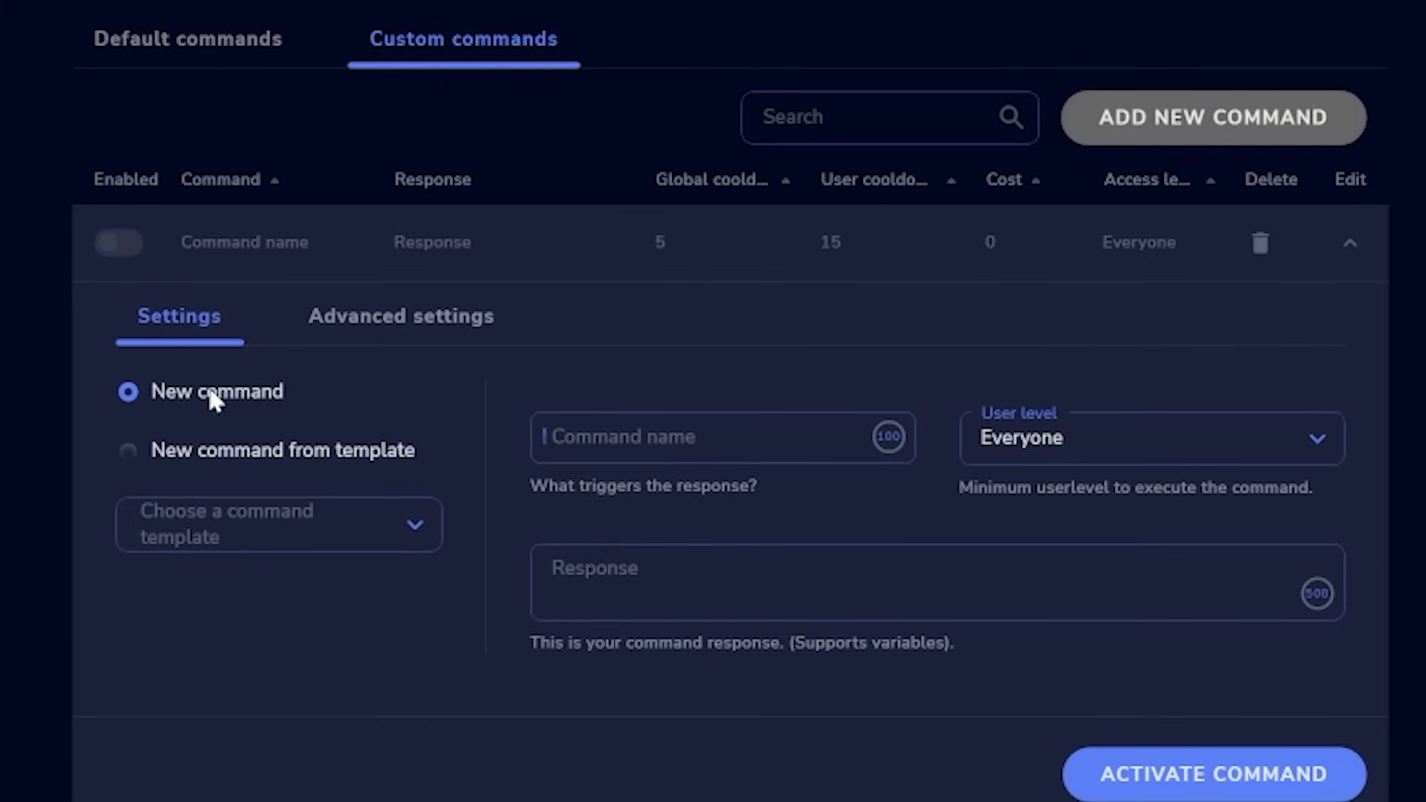
Build a !shoutout command from the shoutout template with Moderator user level and activate it.
click(307, 447)
click(282, 520)
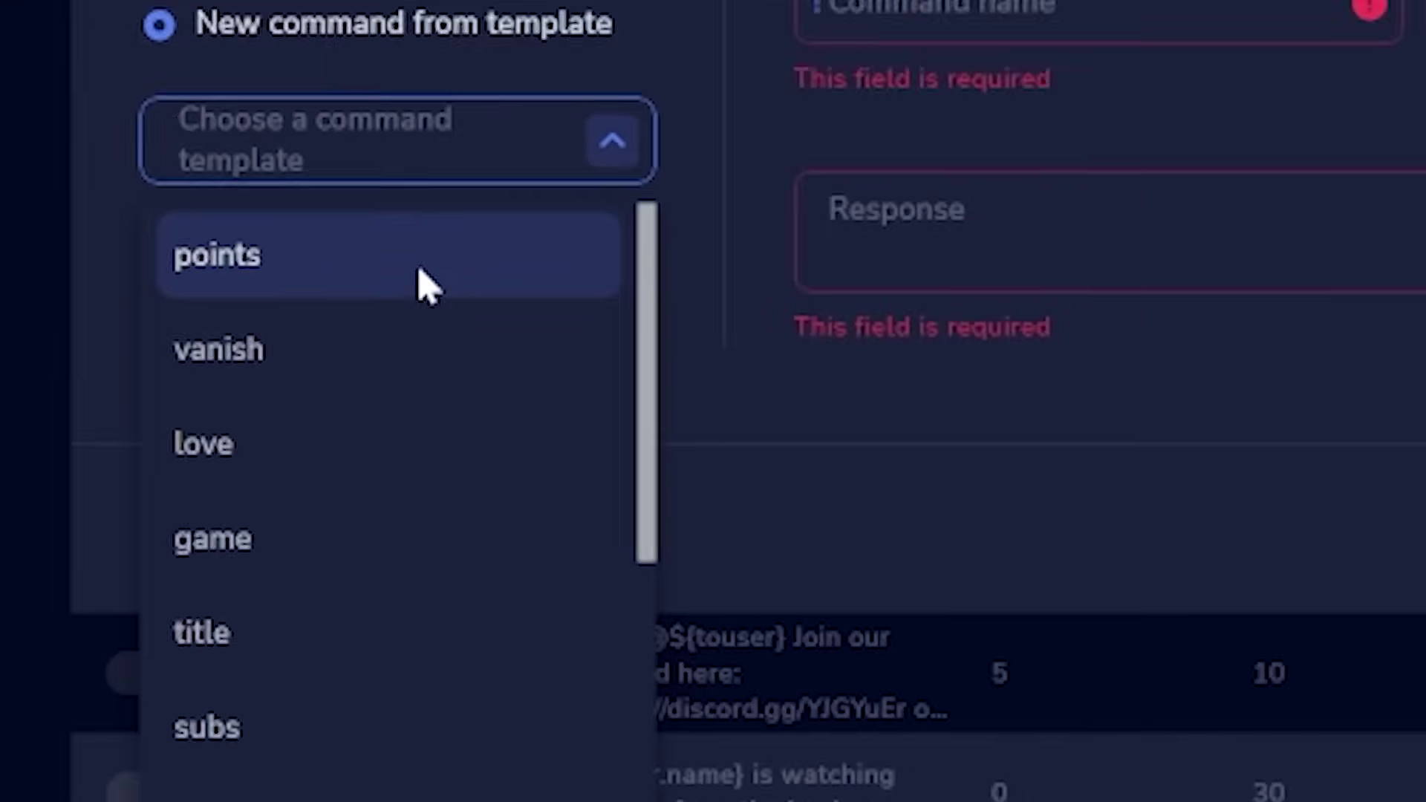
scroll(297, 610, down, 5)
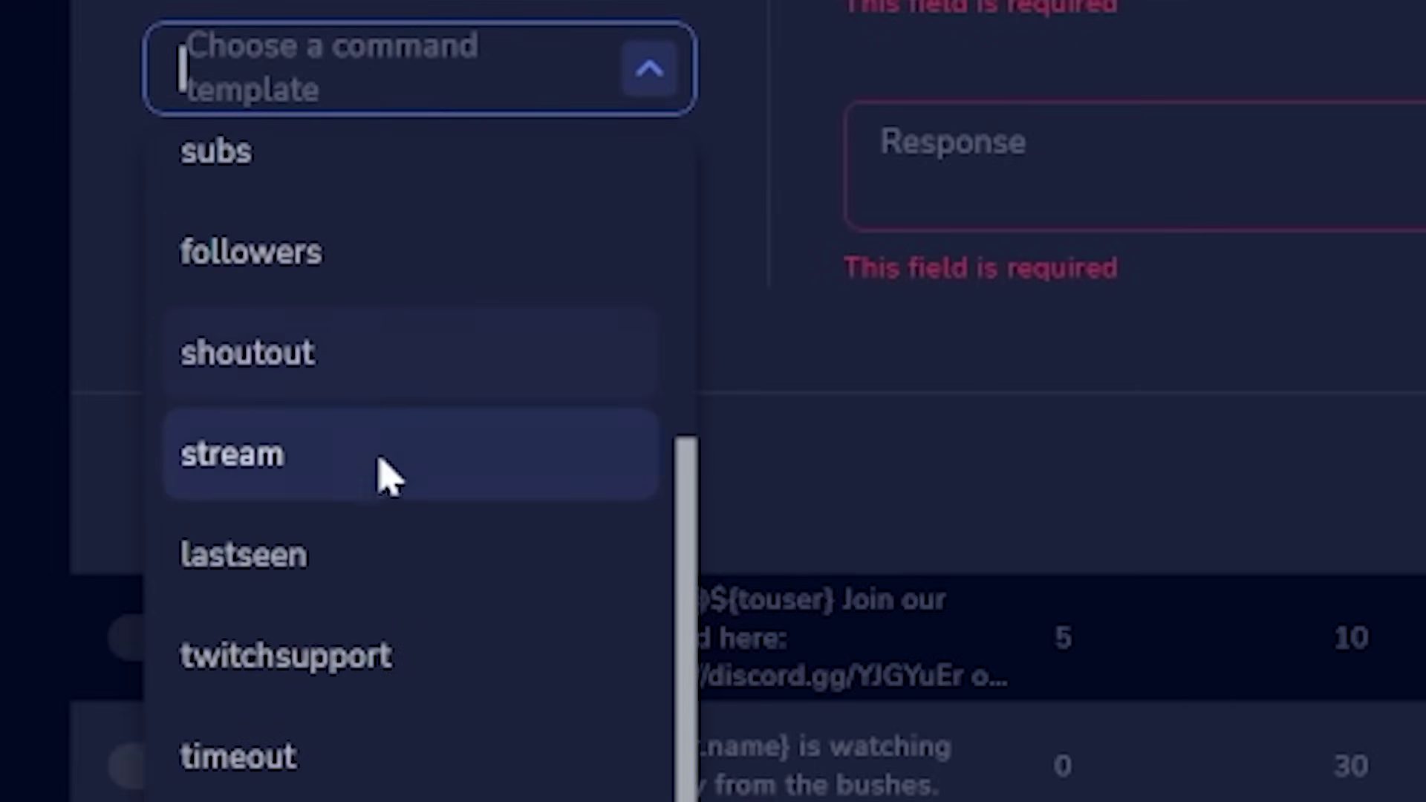
click(362, 380)
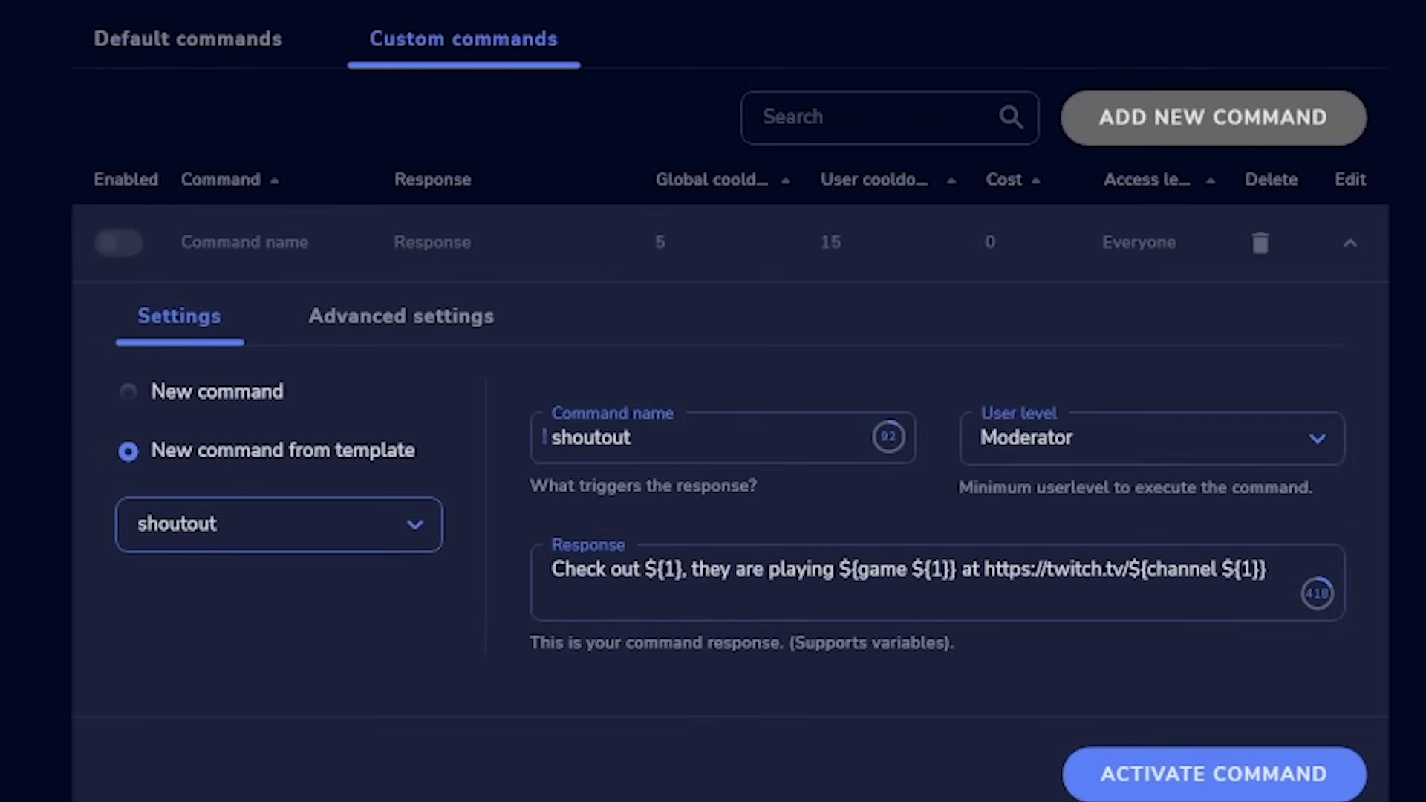
click(1249, 780)
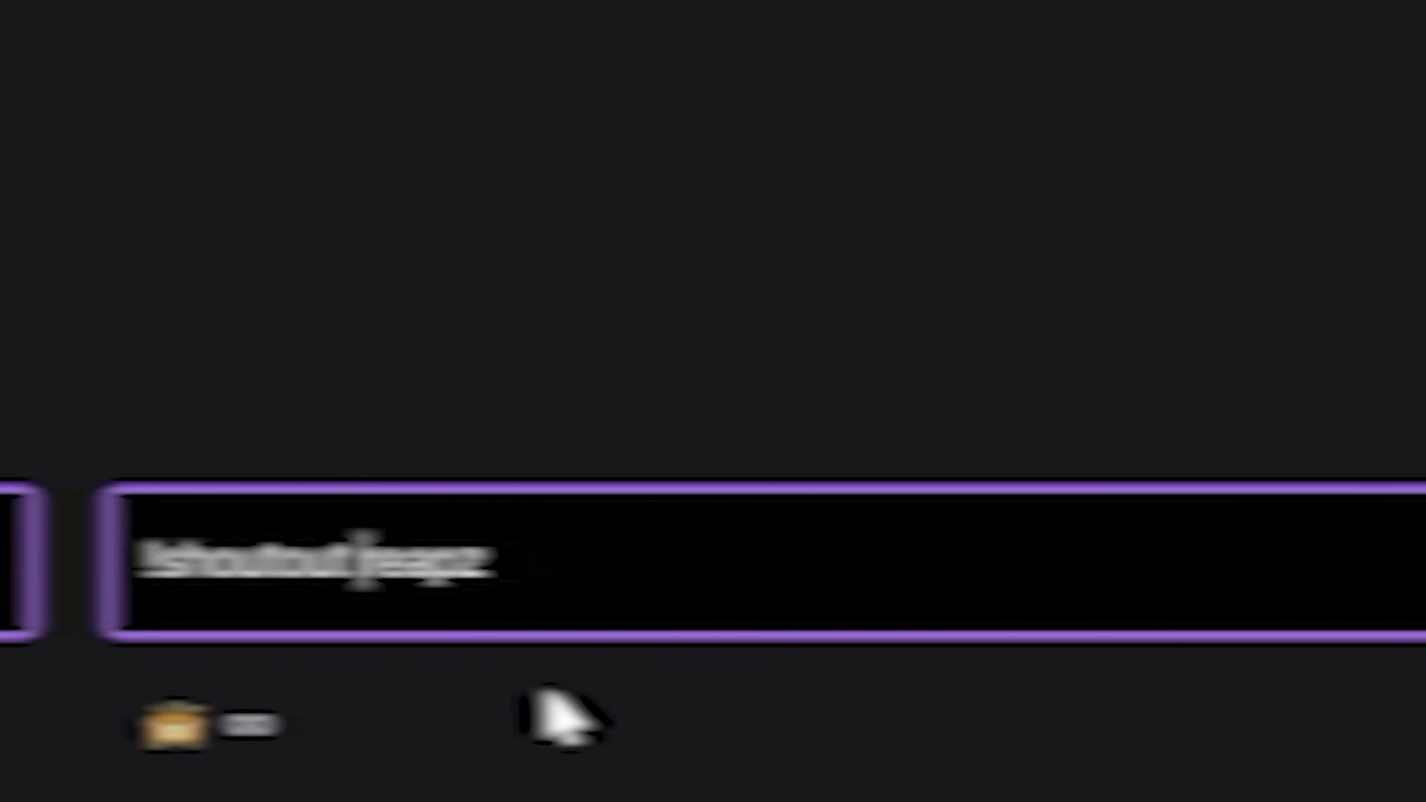
Send the !shoutout test message to chat, then pick the love template for a new command.
key(Return)
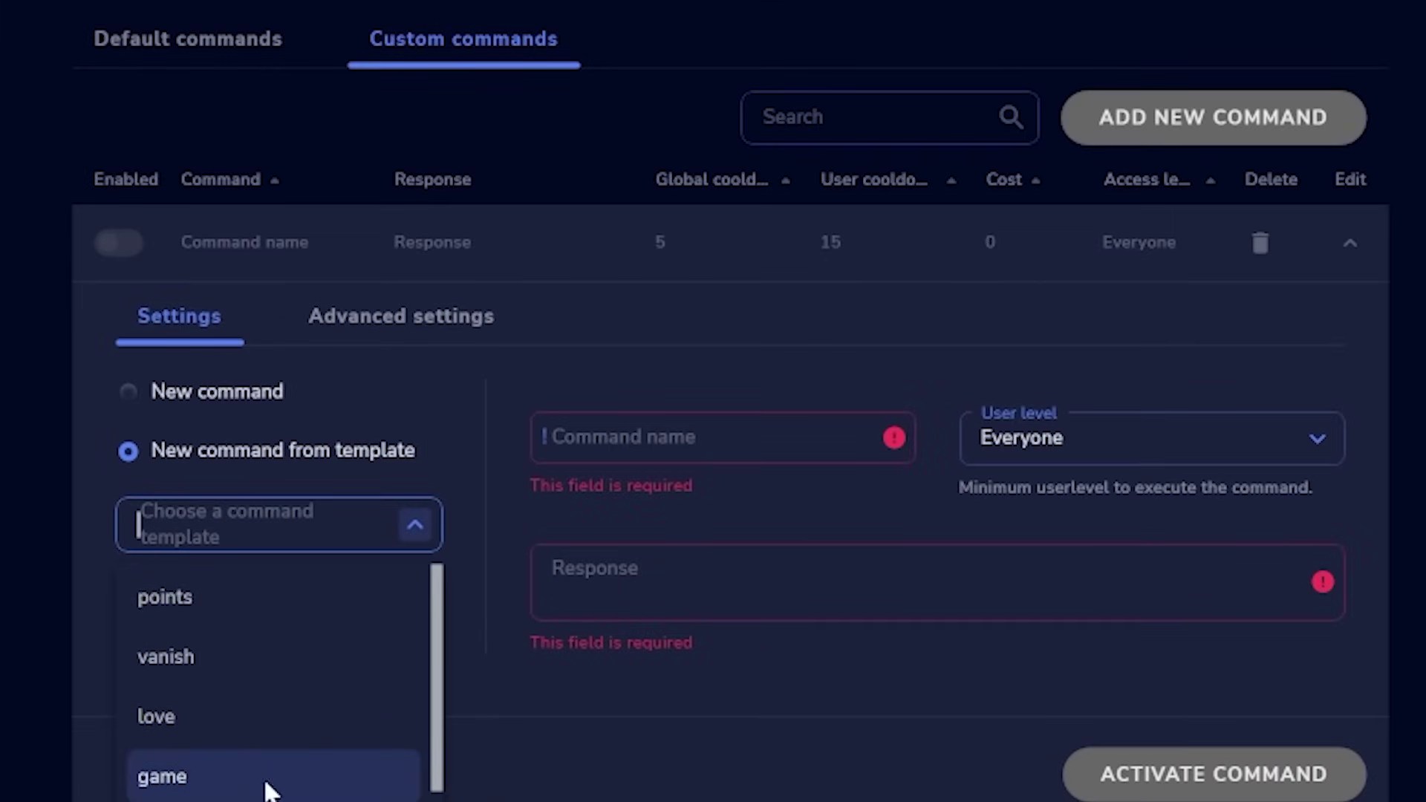
scroll(439, 772, down, 3)
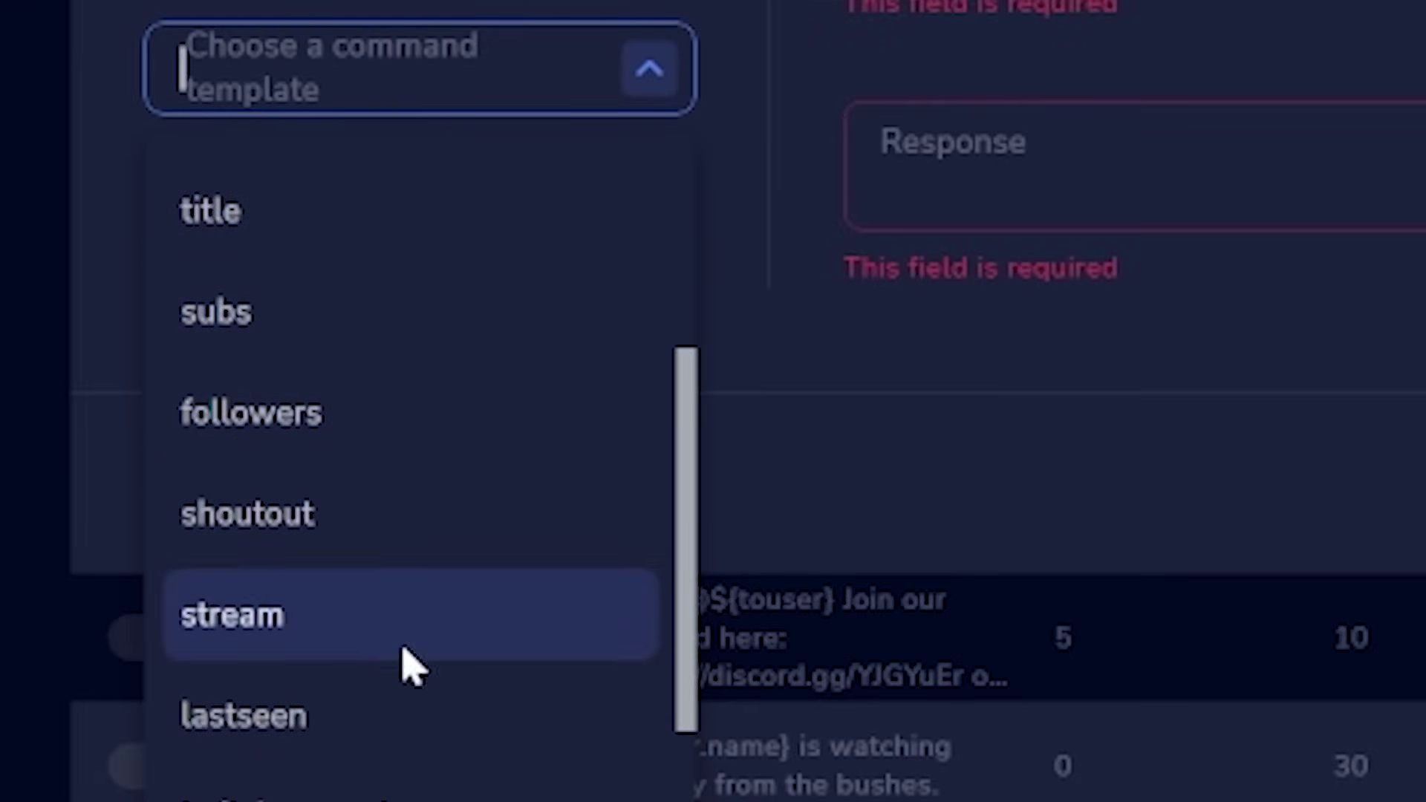
scroll(436, 735, down, 2)
scroll(438, 724, up, 5)
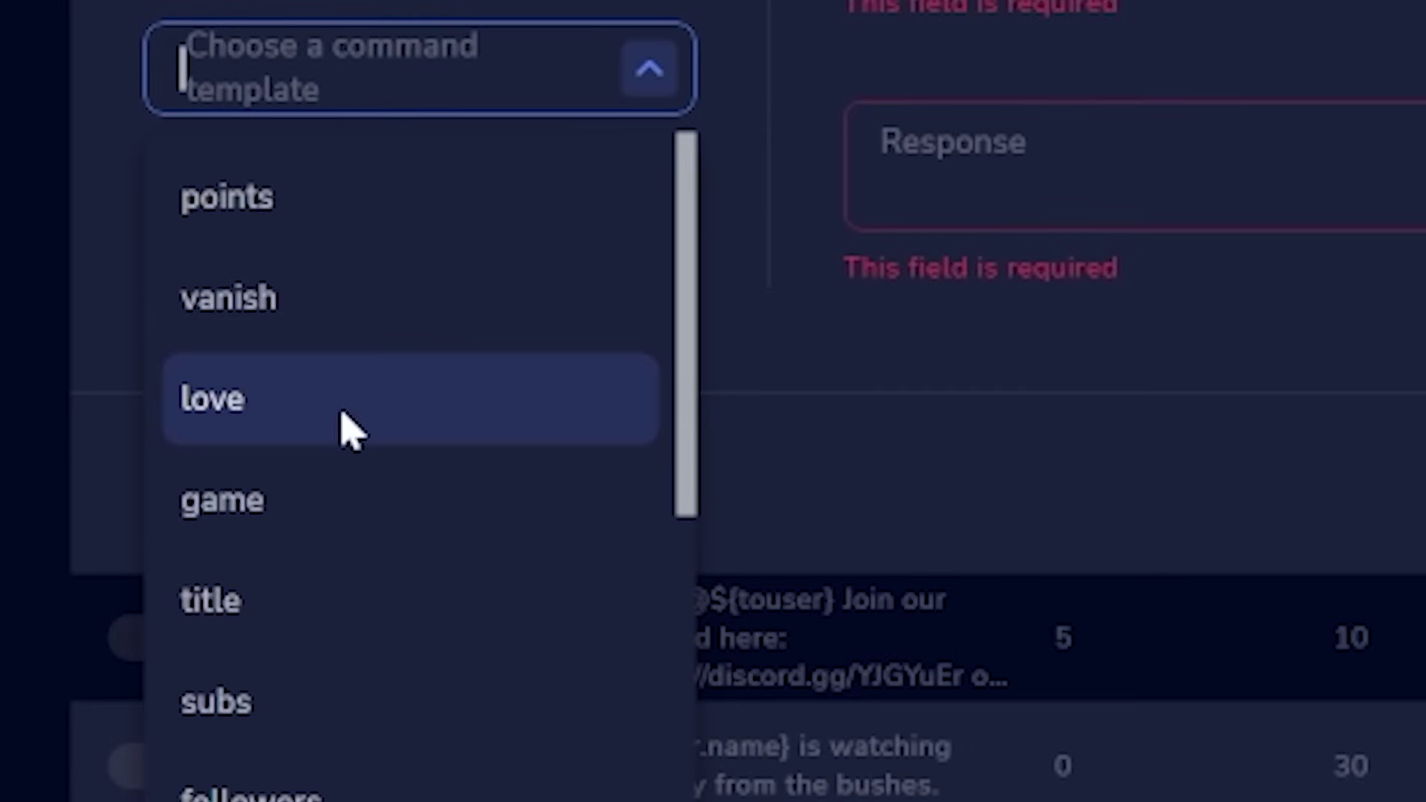
click(393, 427)
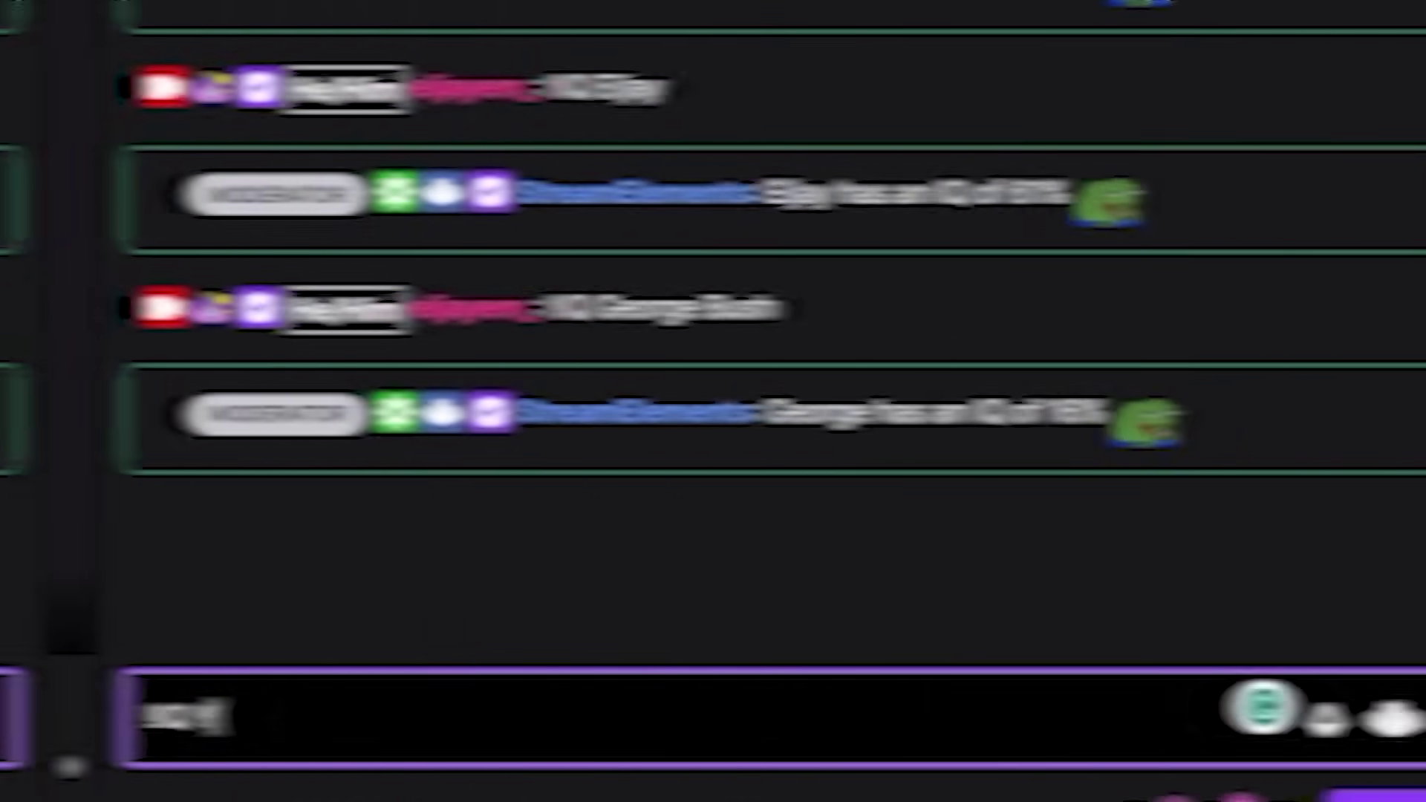
Send an !IQ test message beginning 'You watching this guid' to Twitch chat.
text(You watching this)
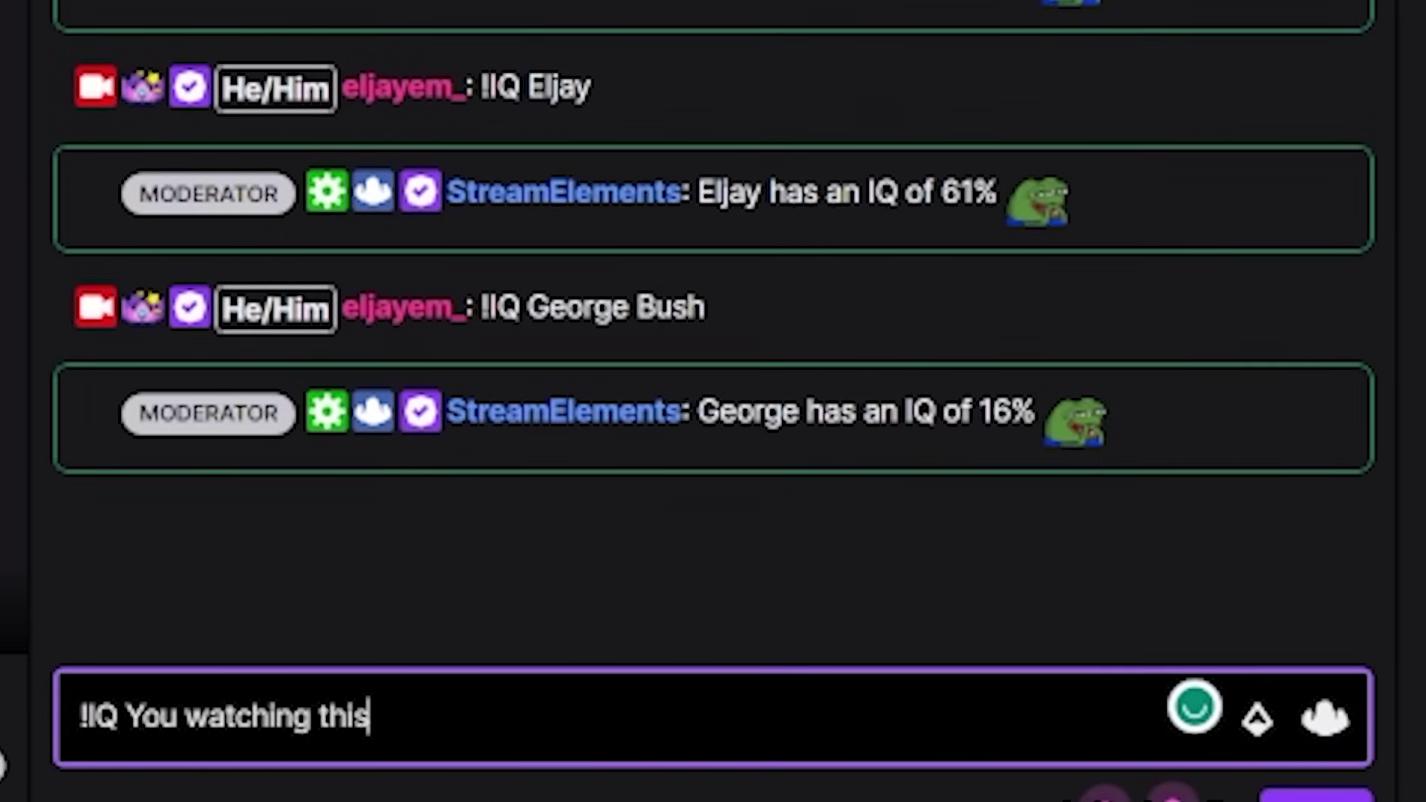
text( guide)
key(Return)
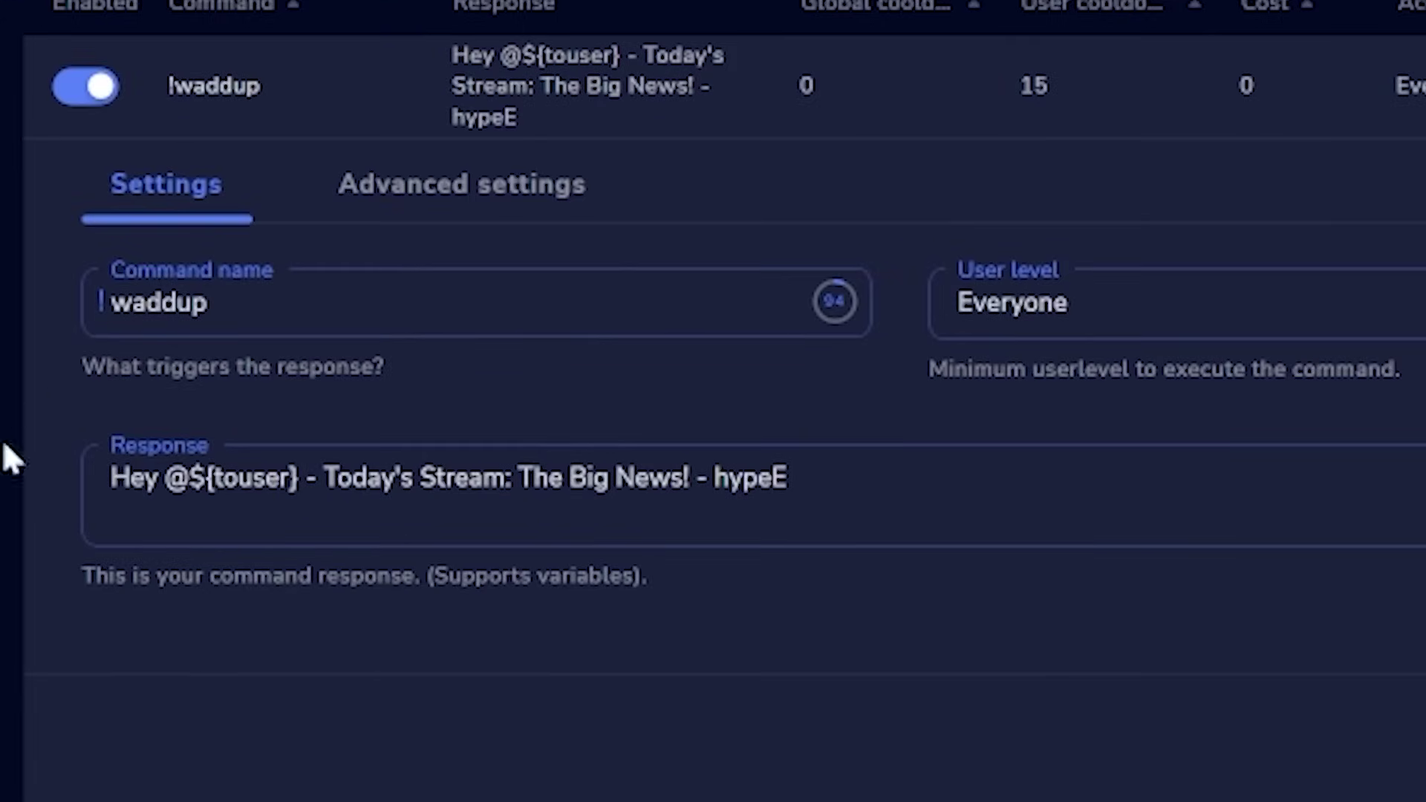
Replace 'The Big News' in the !waddup response with 'First, we're off to the moon! Then, I am going to invest in crypto!'.
click(670, 477)
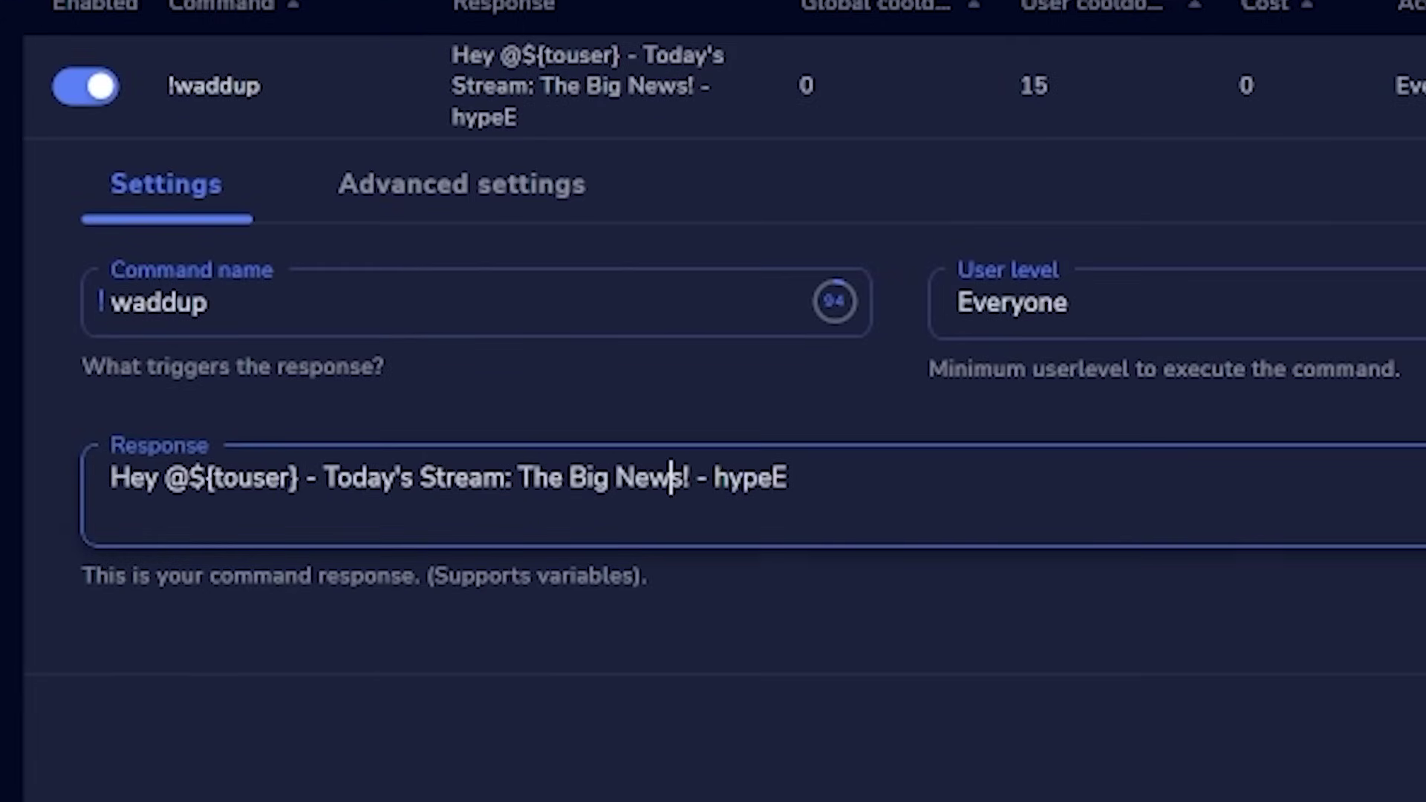
text(First, we're off to the moon!)
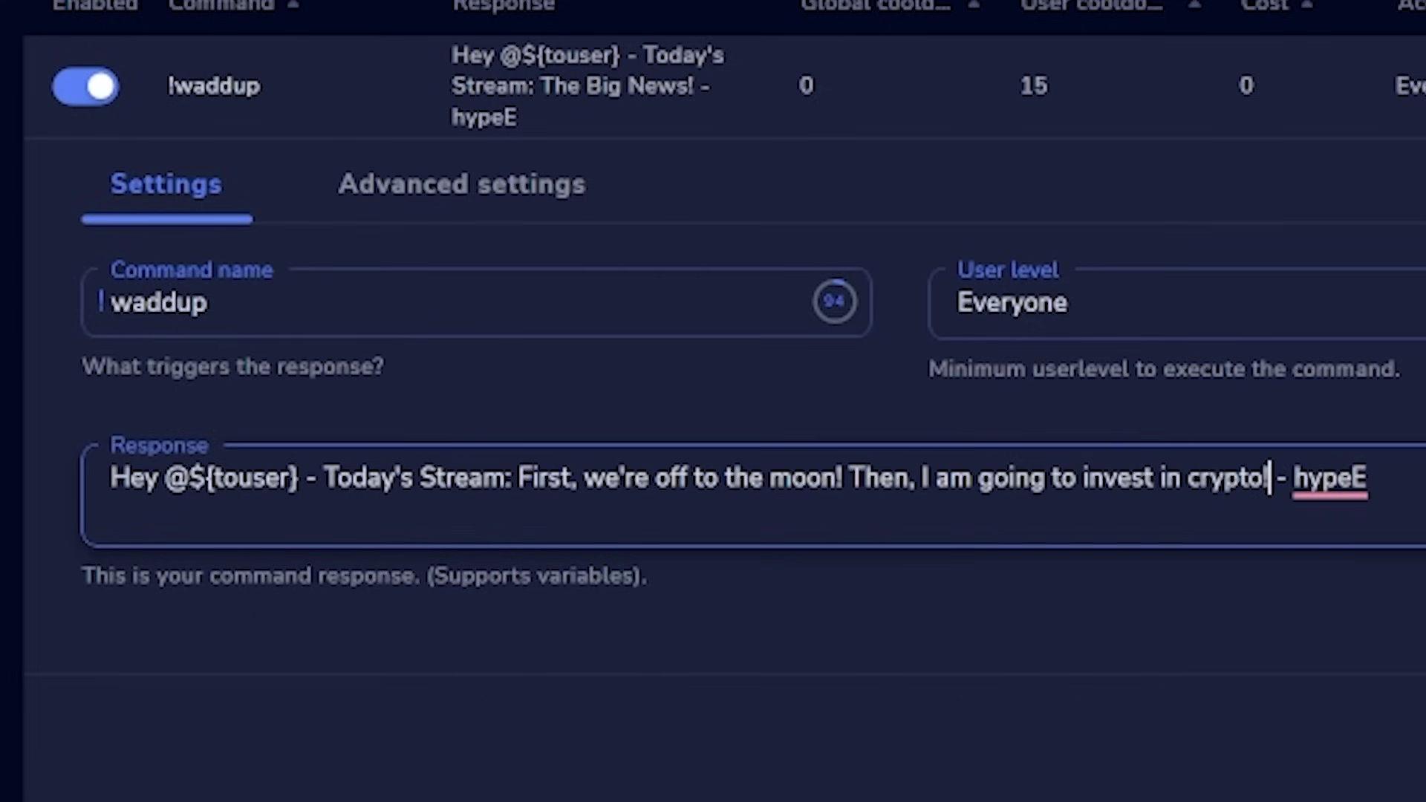
click(418, 132)
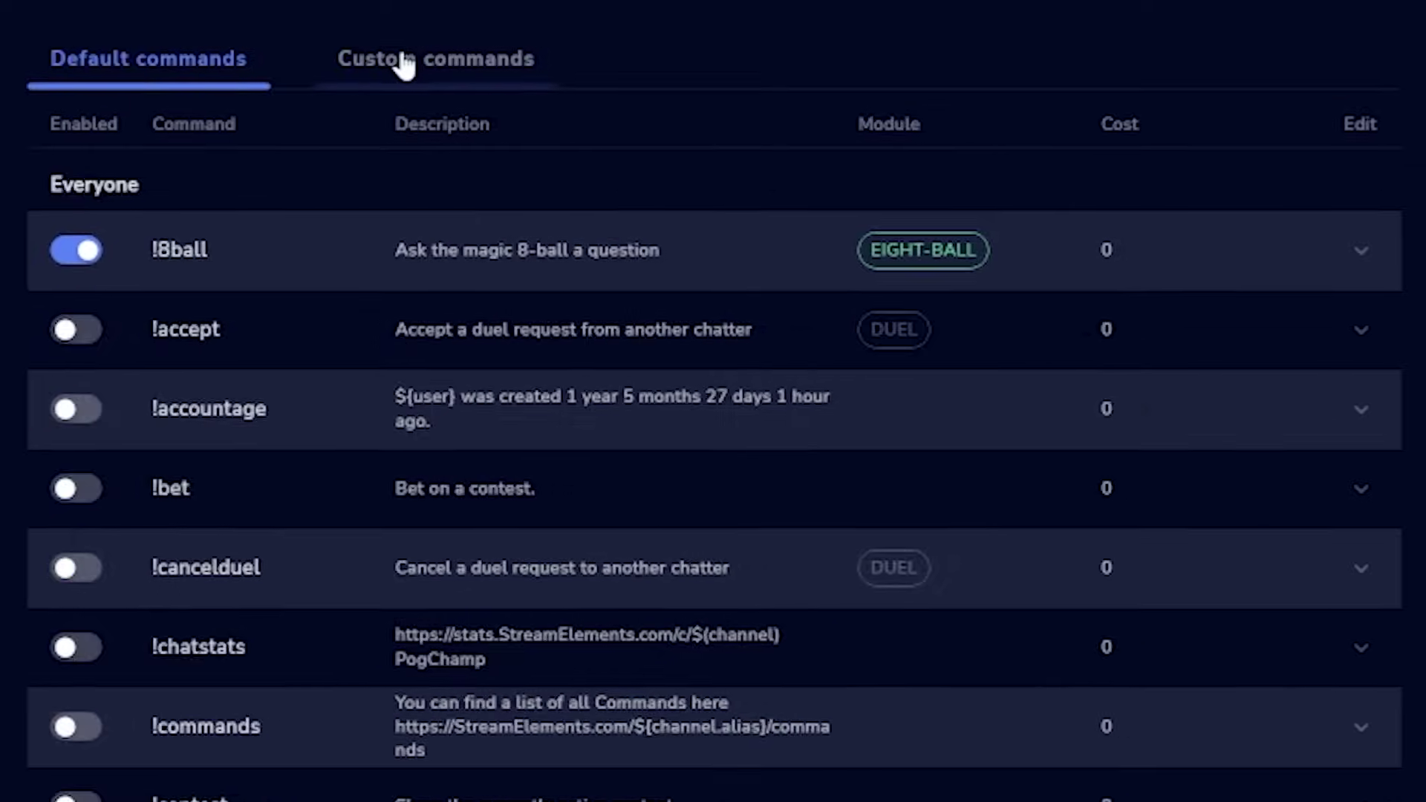
Add a custom command named 'twitter' whose response directs viewers to the streamer's Twitter link.
click(404, 57)
click(1216, 152)
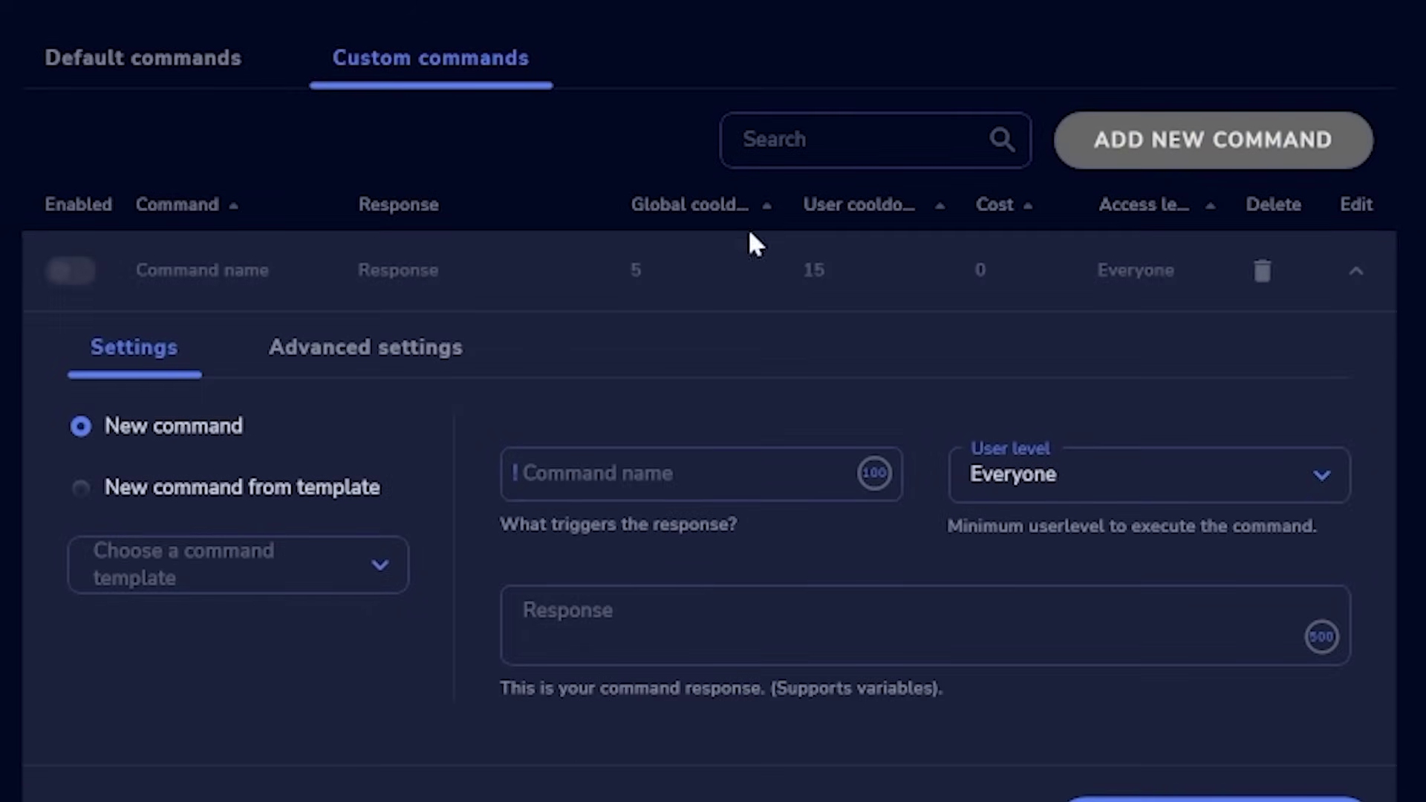
click(698, 473)
text(twitter)
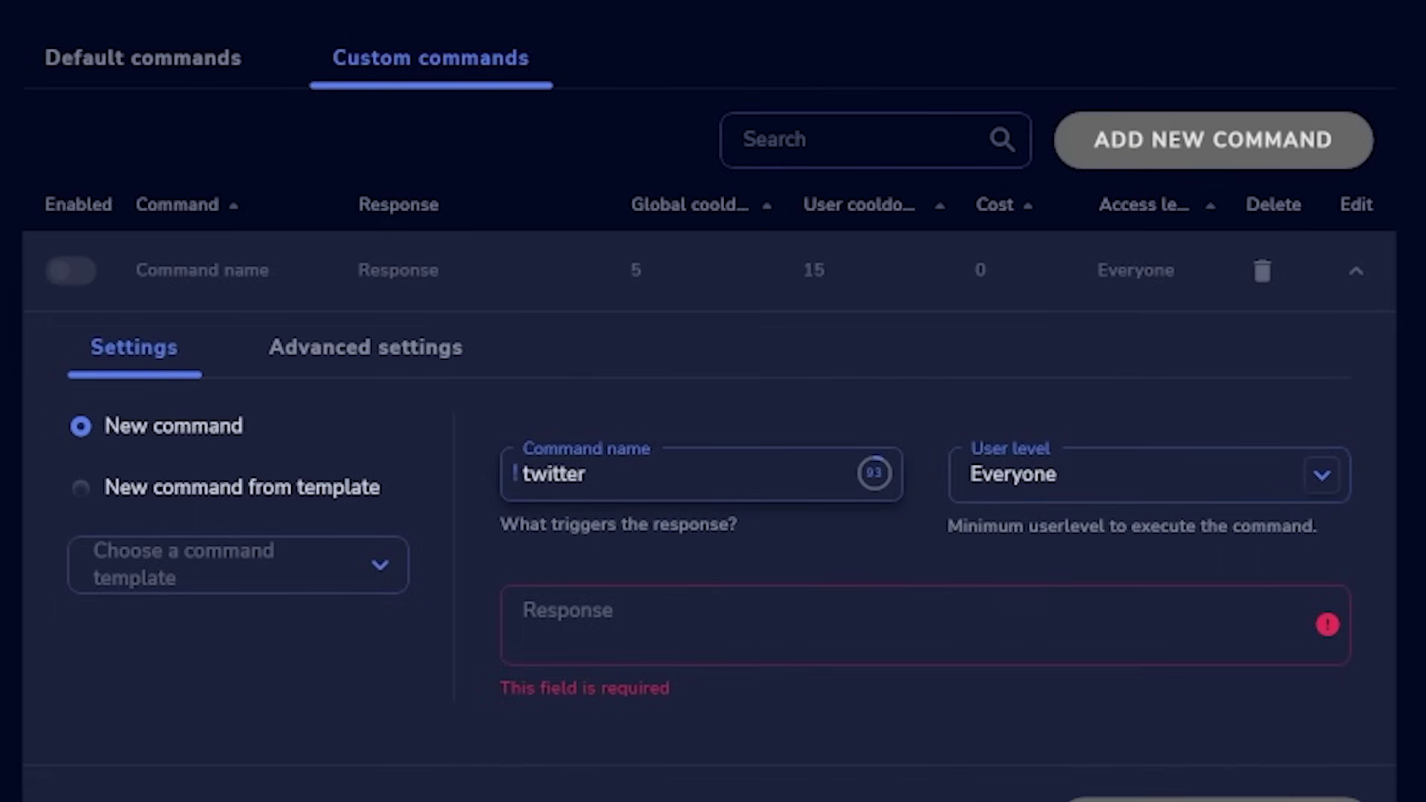
click(588, 594)
text(Hey! Check out Eljays Twitter: www.)
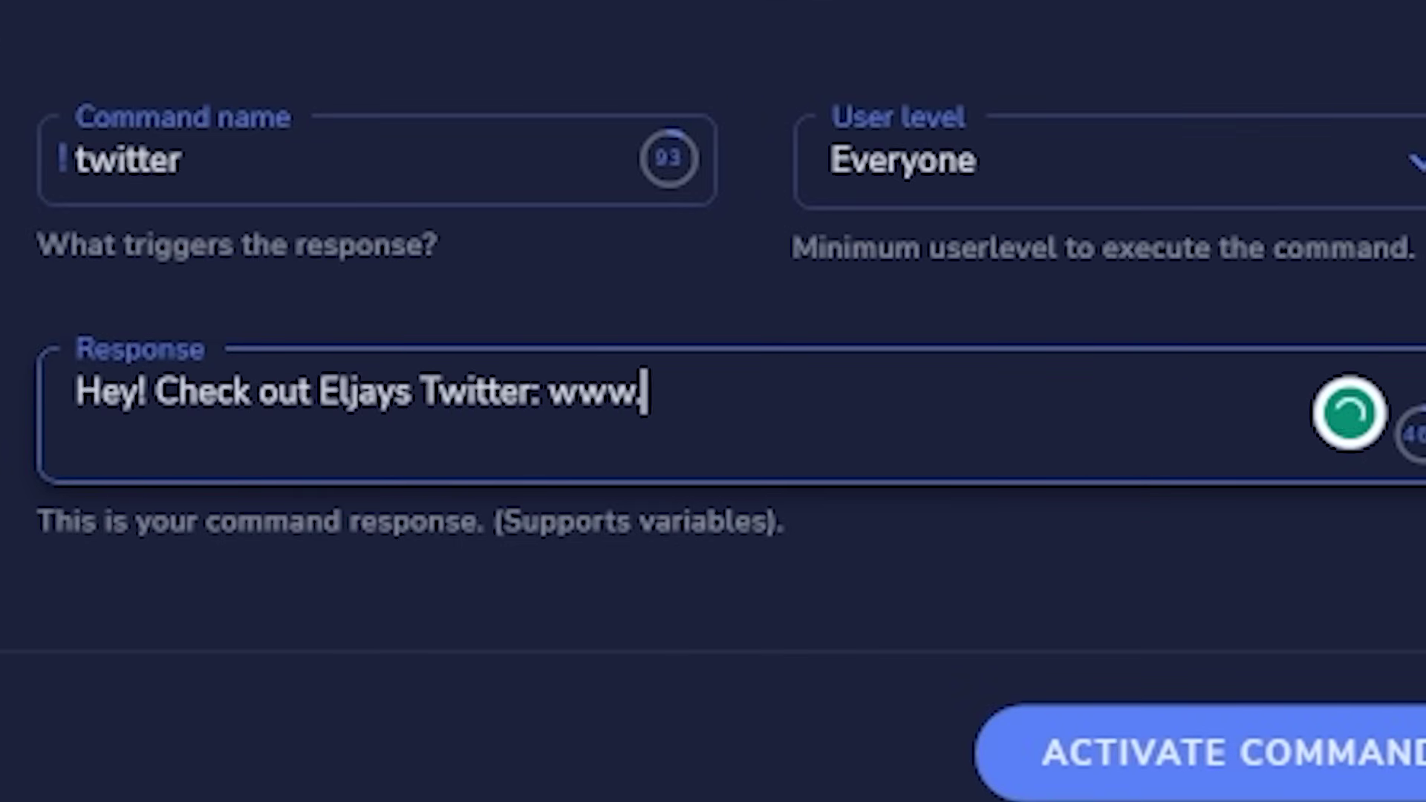
text(but you get the point, s)
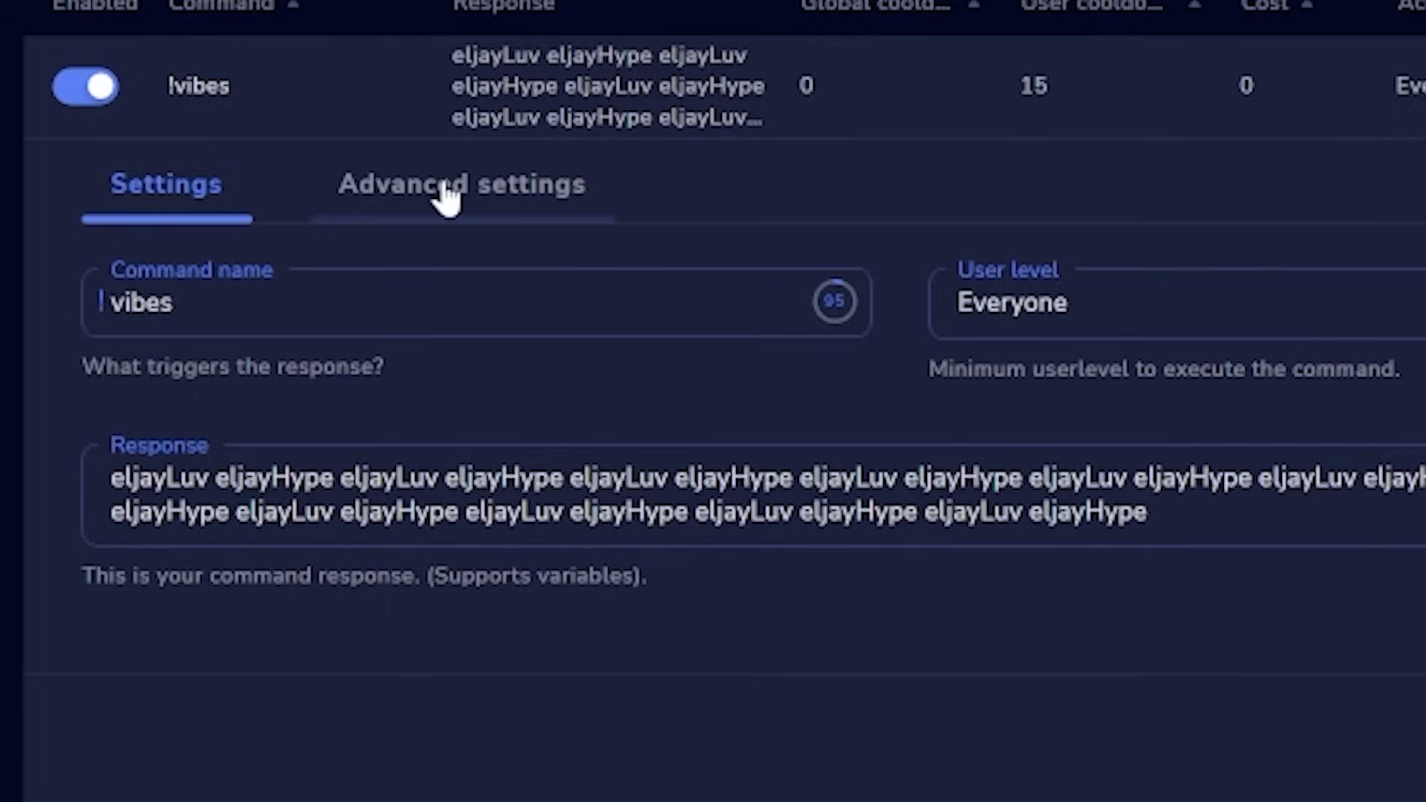
click(439, 193)
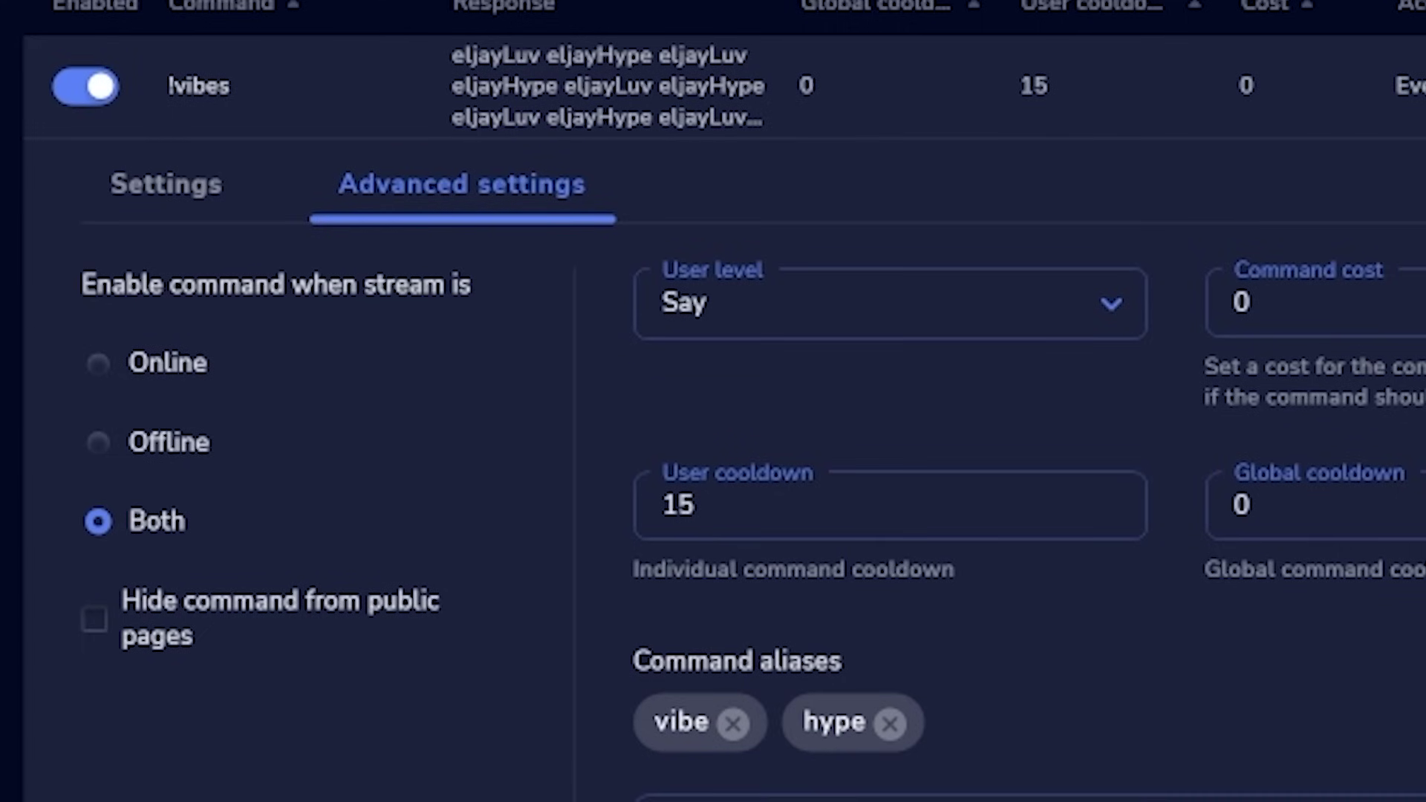
click(162, 186)
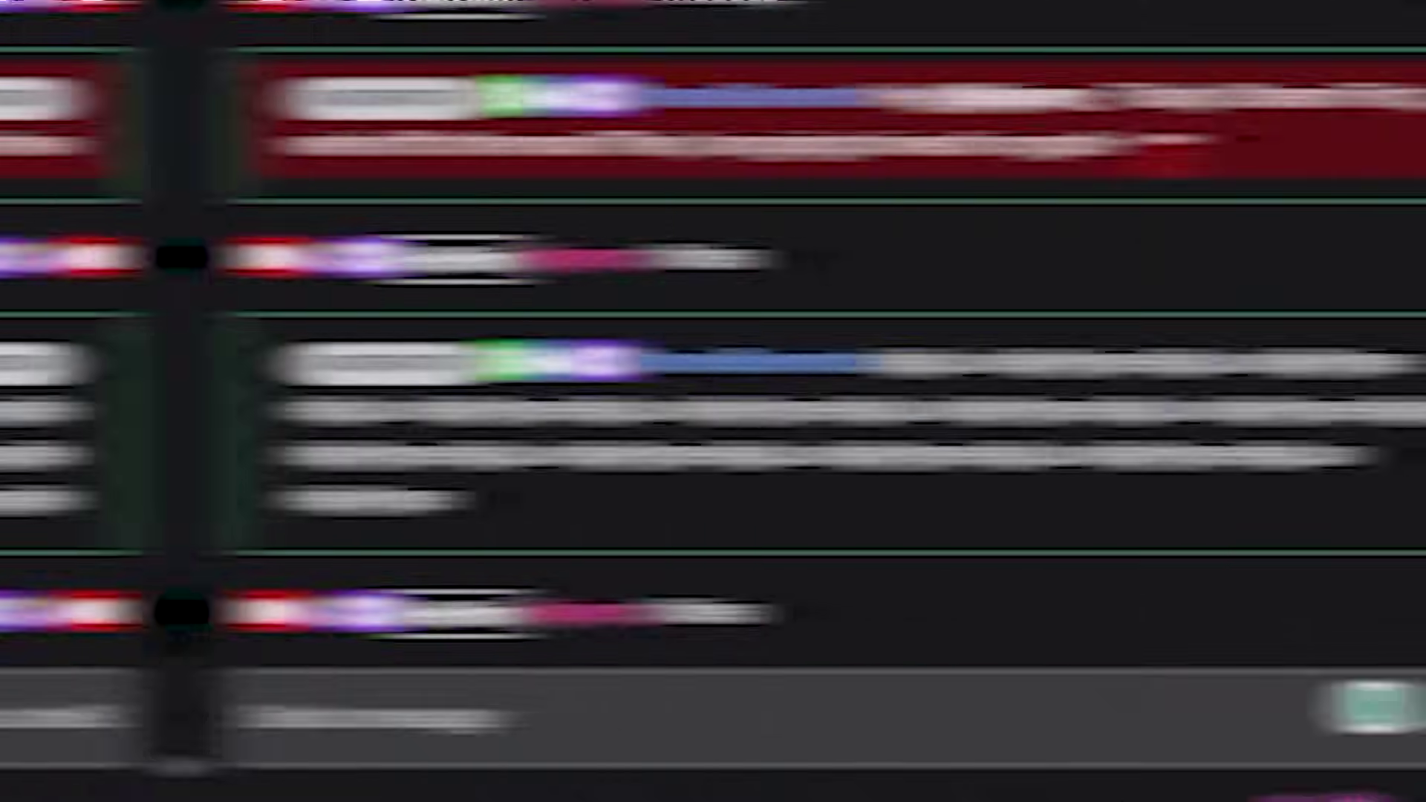
Send the !vibe alias twice in Twitch chat, then resume the paused chat at the newest messages.
text(ibe)
key(Return)
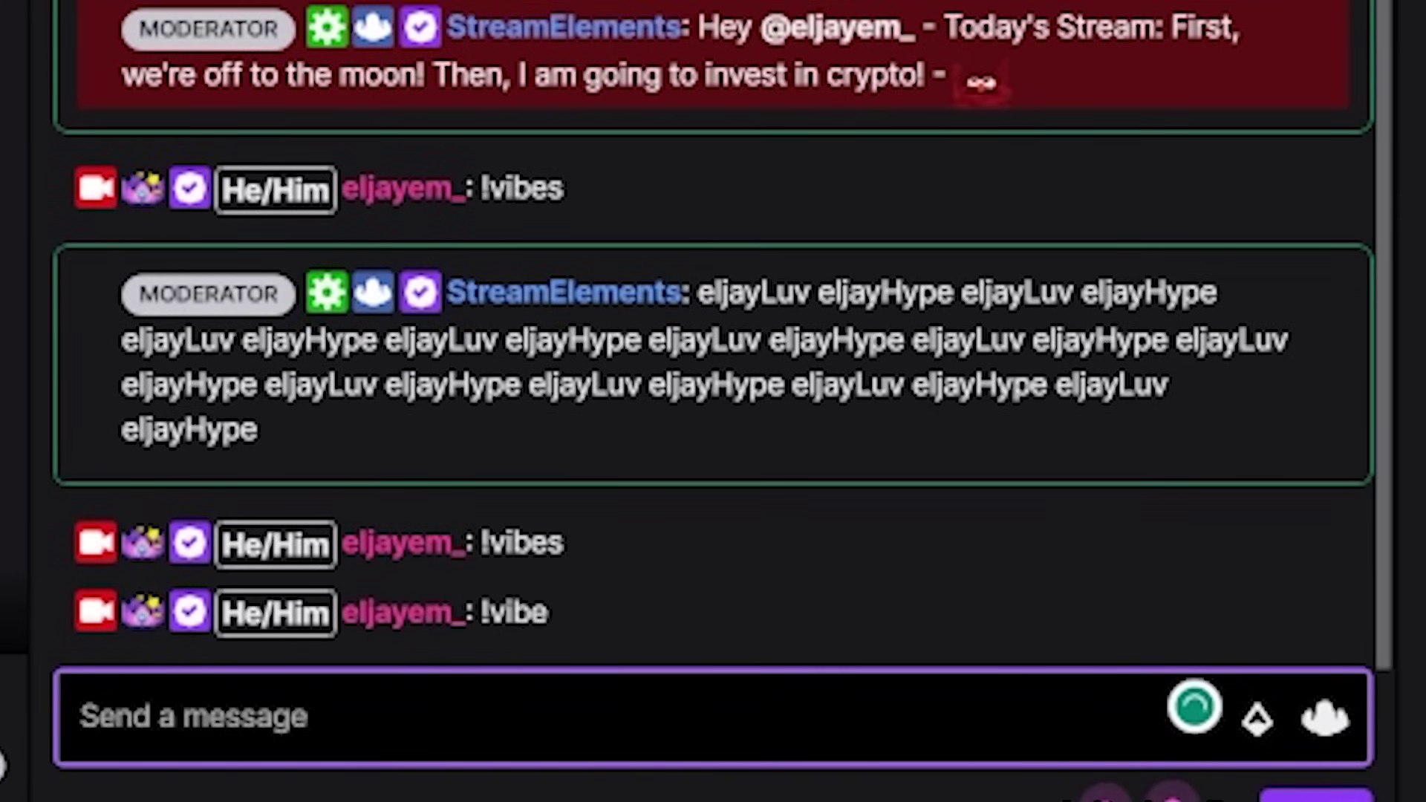
scroll(789, 612, up, 1)
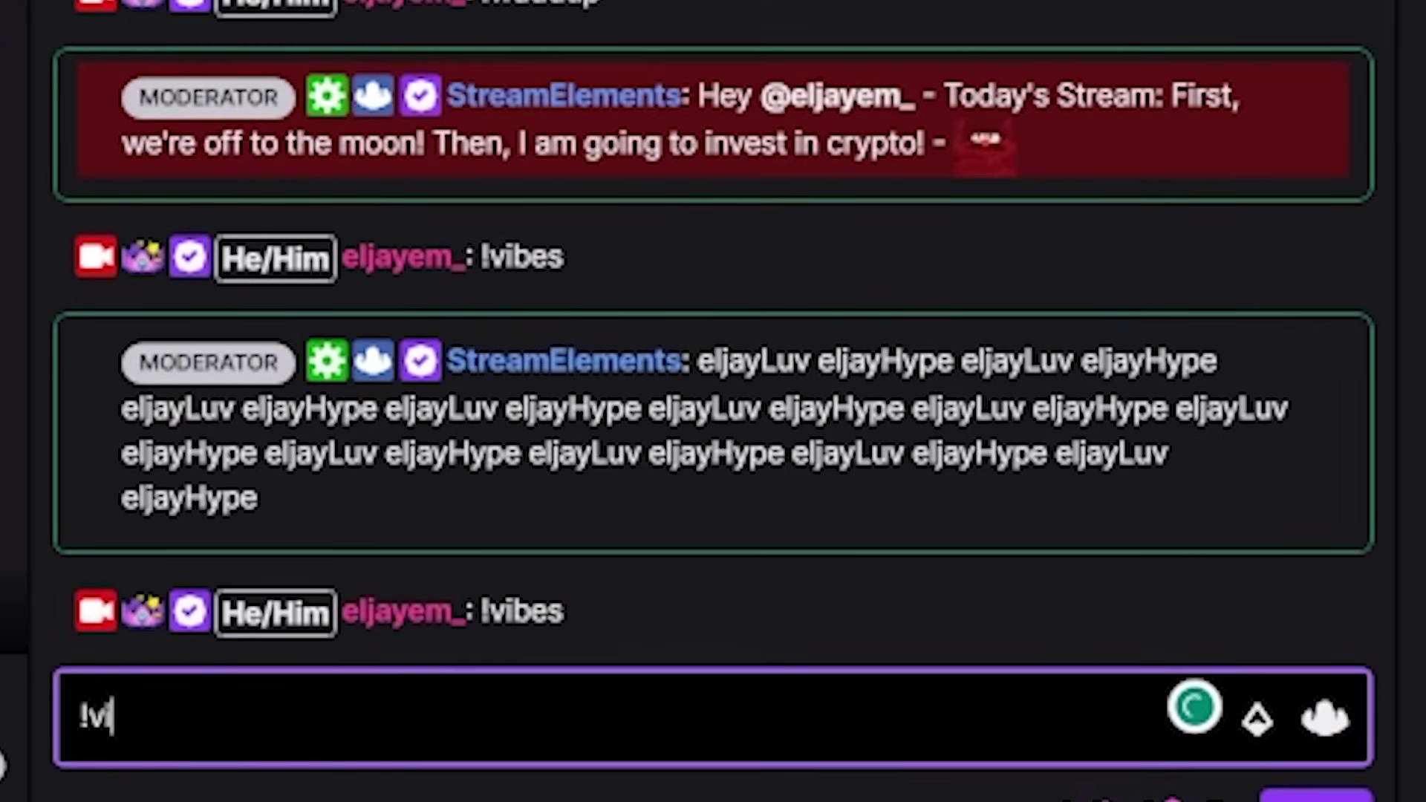
text(ibe)
key(Return)
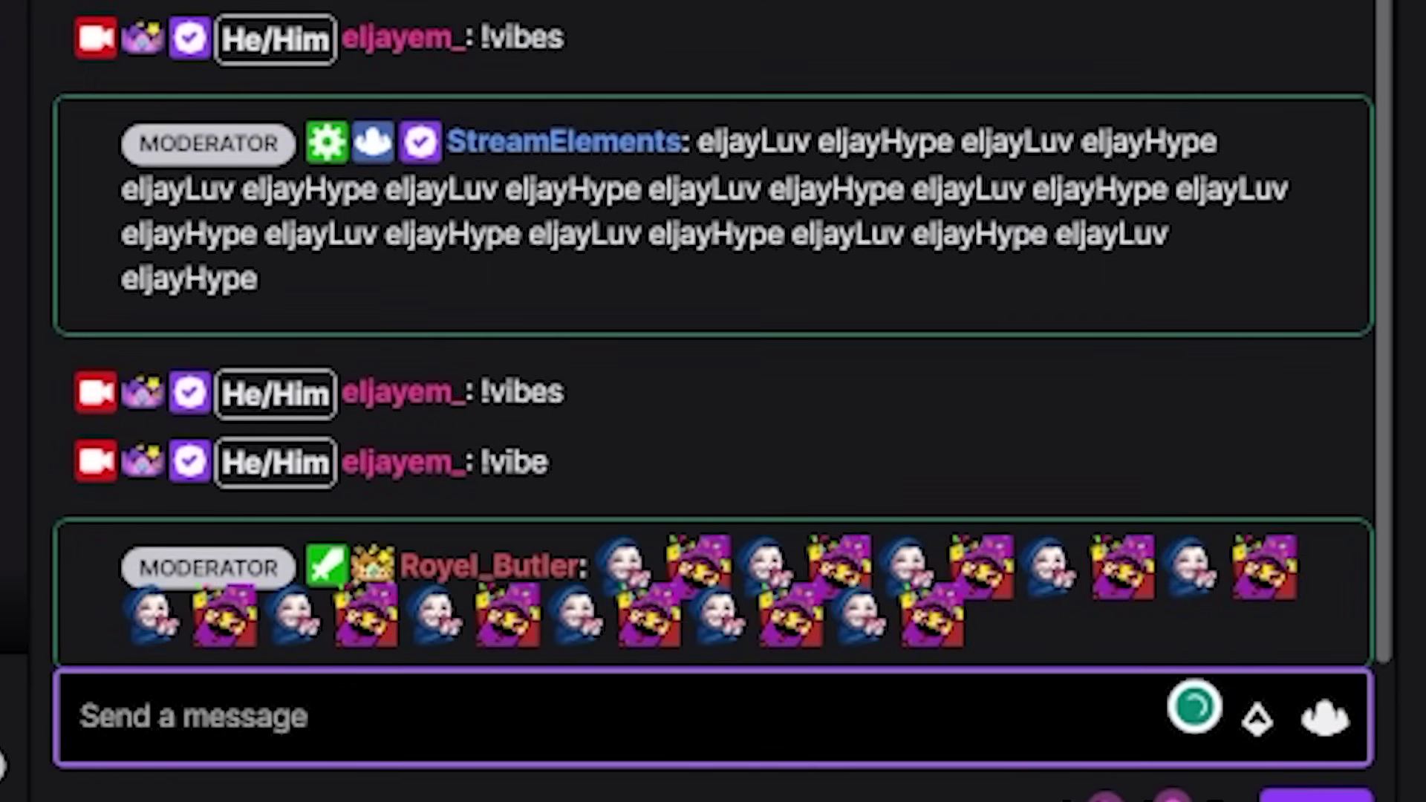
scroll(758, 646, up, 1)
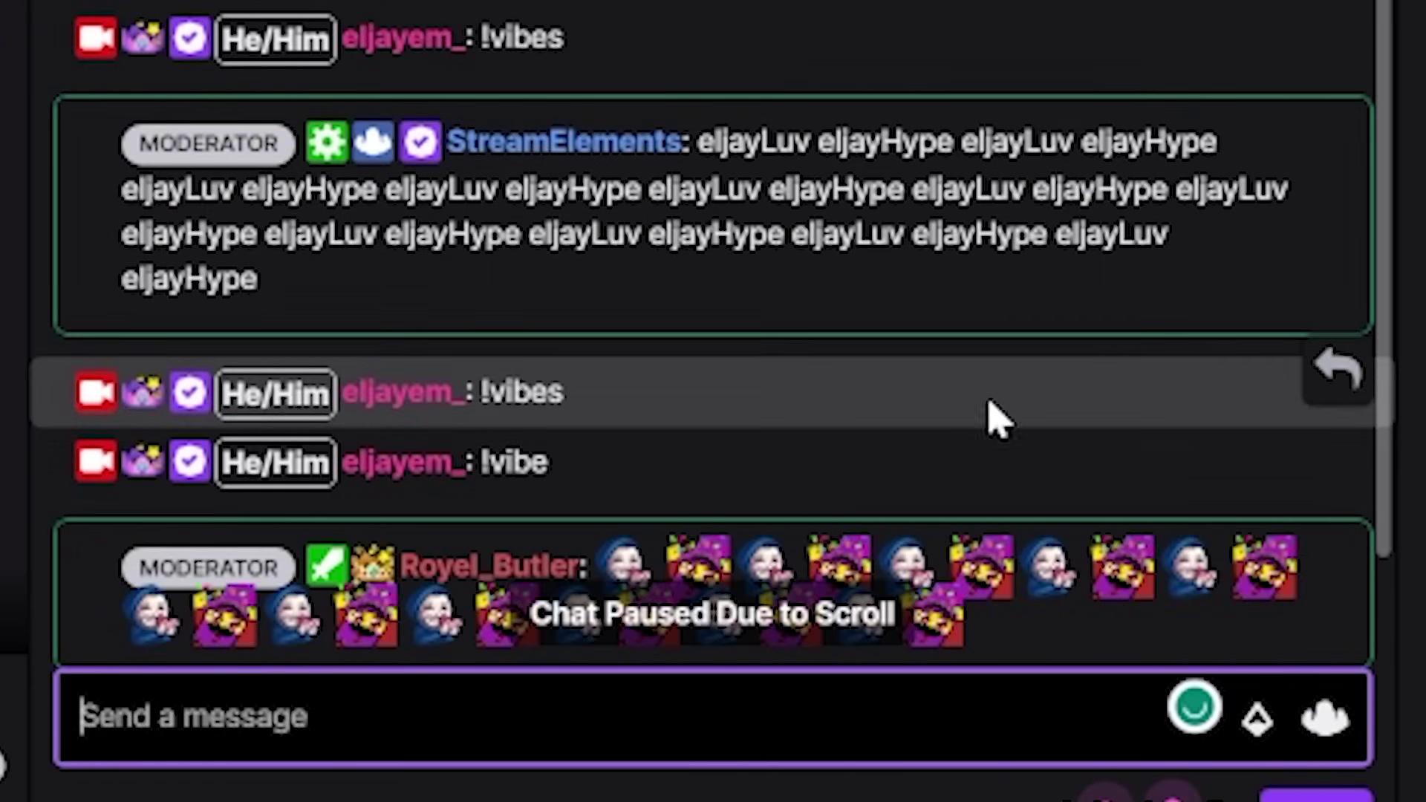
click(884, 613)
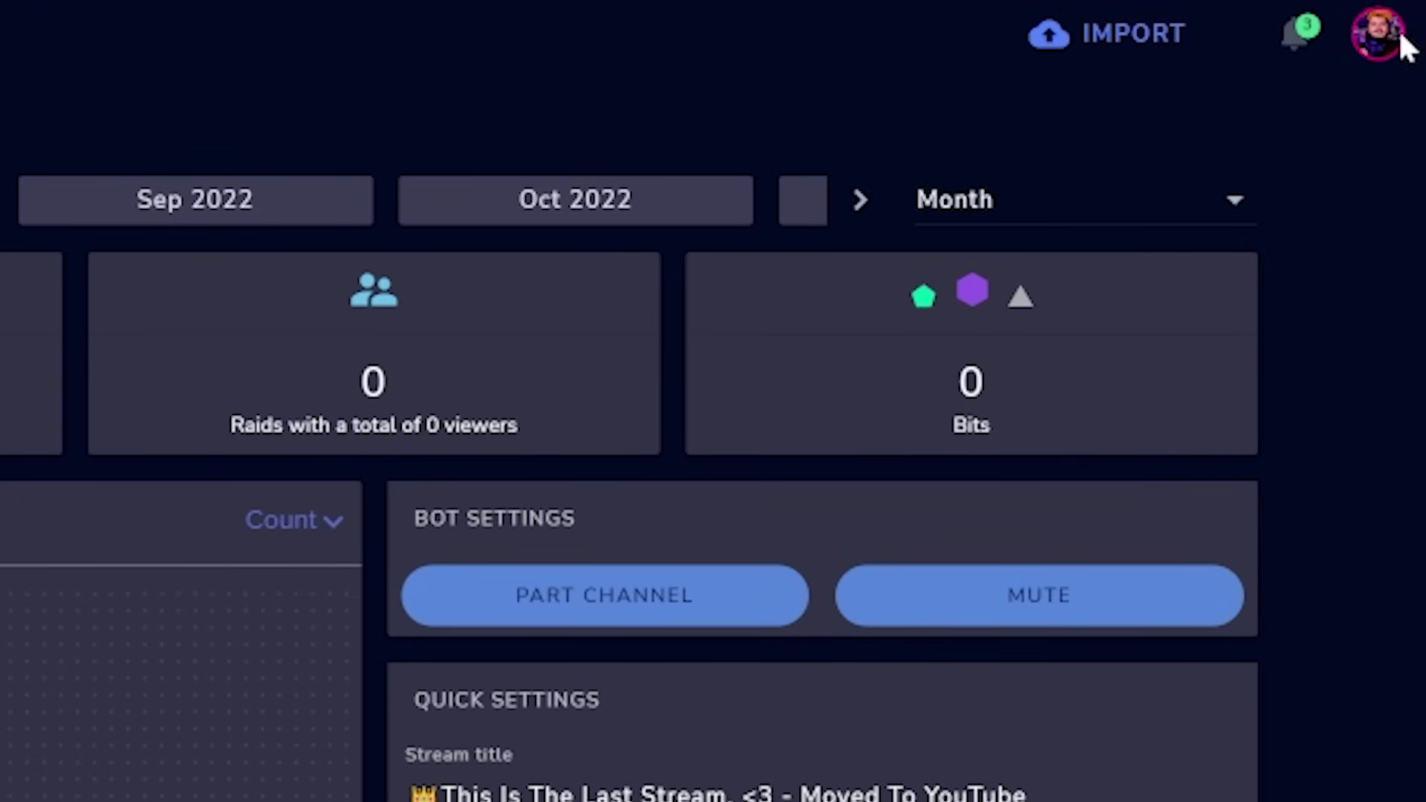
Open the StreamElements account menu that offers the Download SE.Live option.
click(1399, 34)
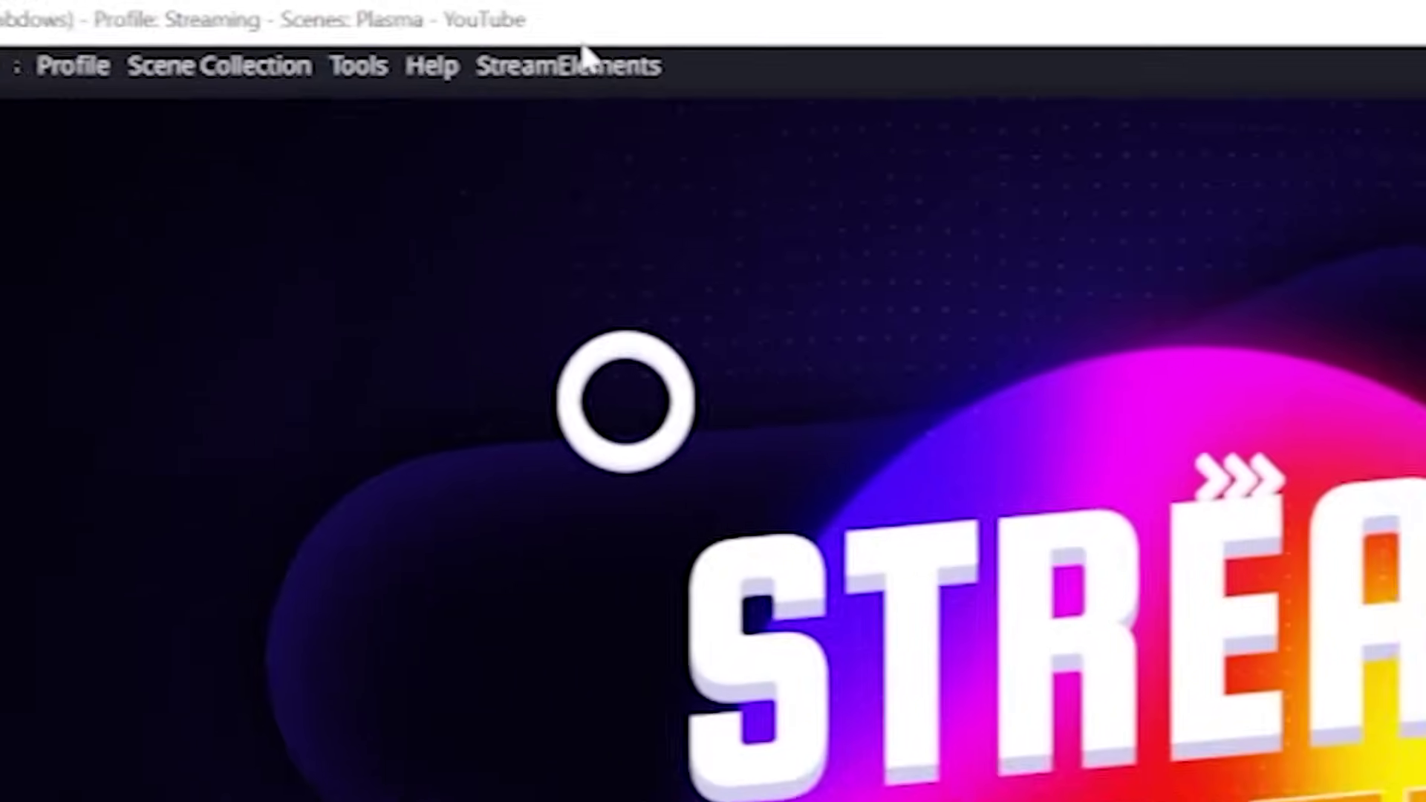
Log in to the StreamElements OBS plugin with the Twitch account.
click(581, 57)
click(672, 717)
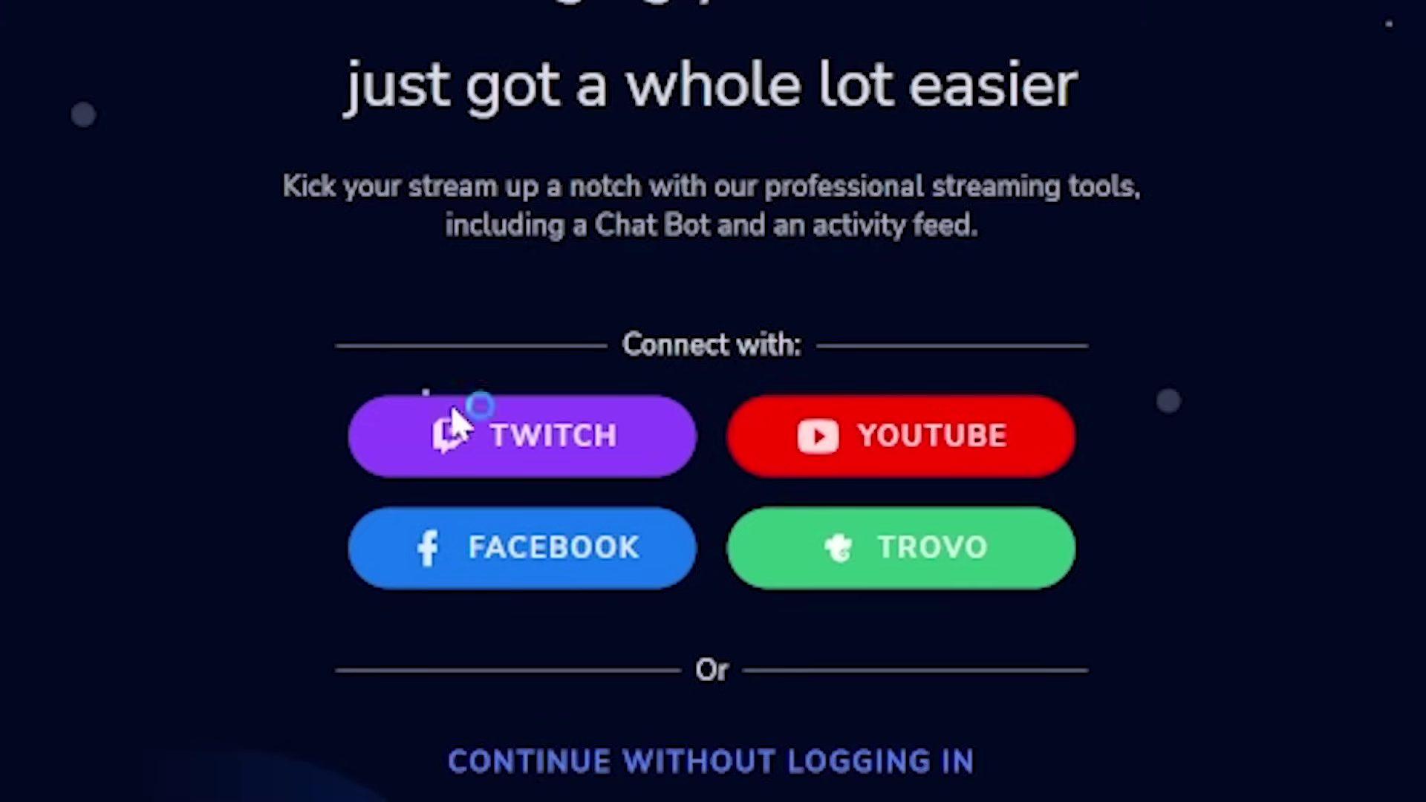
click(454, 416)
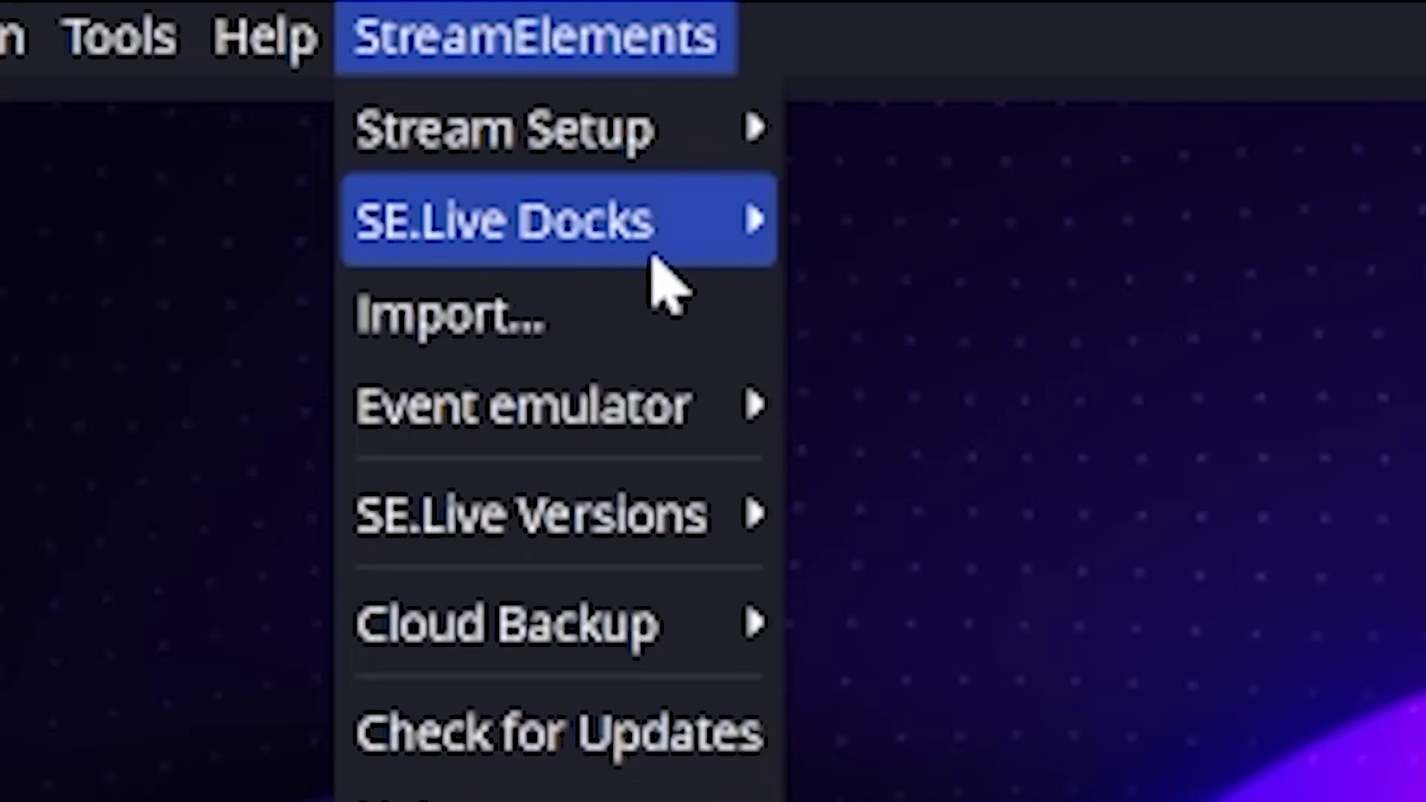
In the Activity feed dock's Stream Settings, expand Custom bot name and list its available names.
mouse_move(683, 256)
click(997, 255)
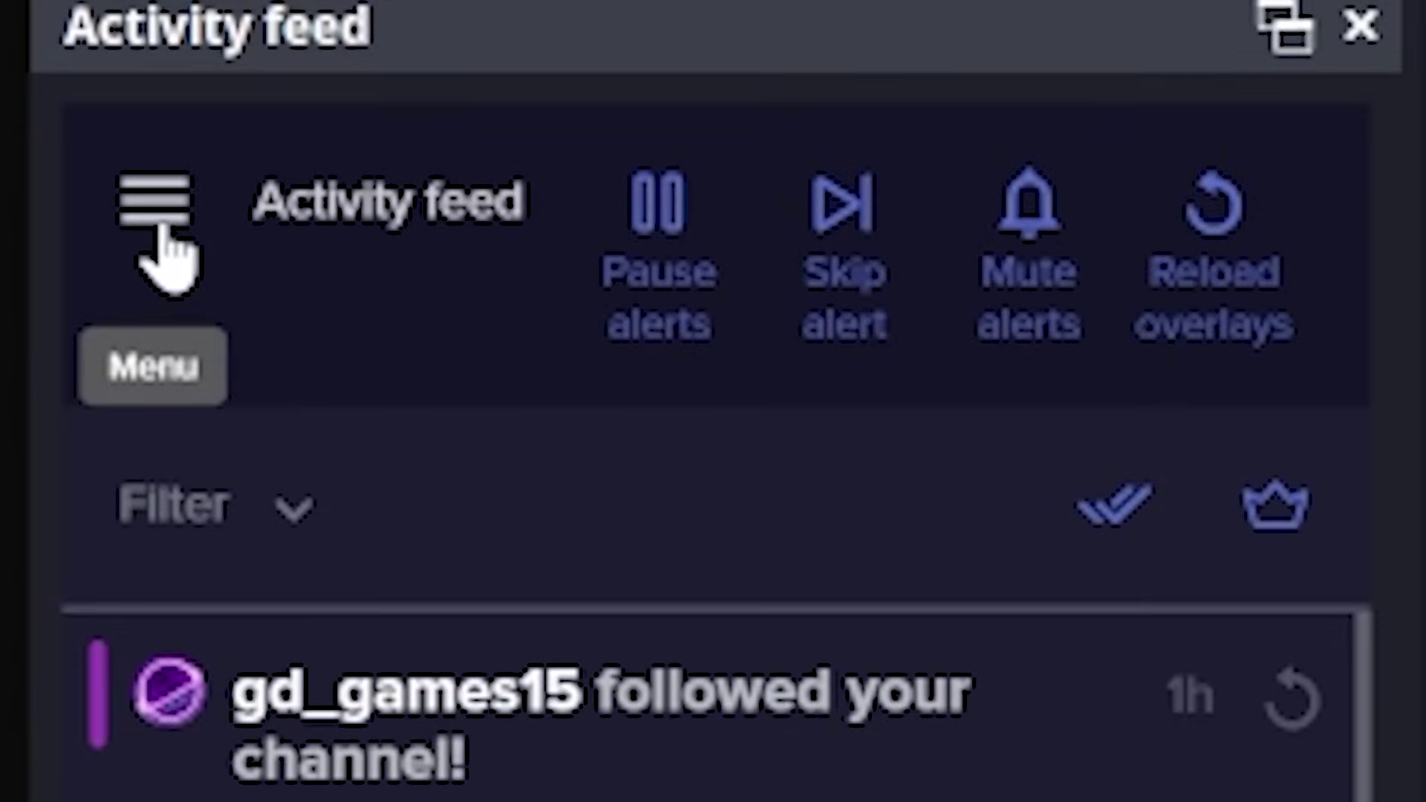
click(192, 140)
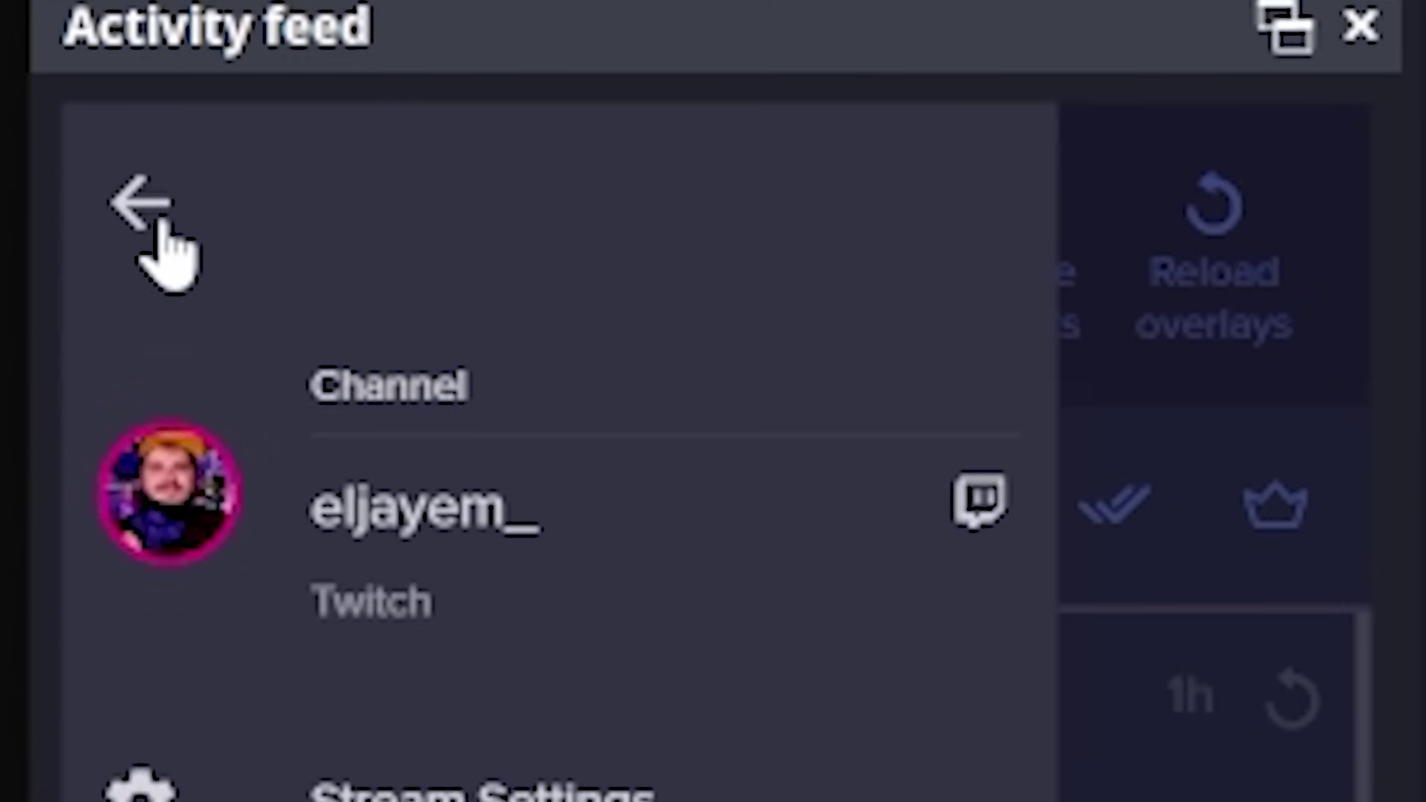
click(490, 789)
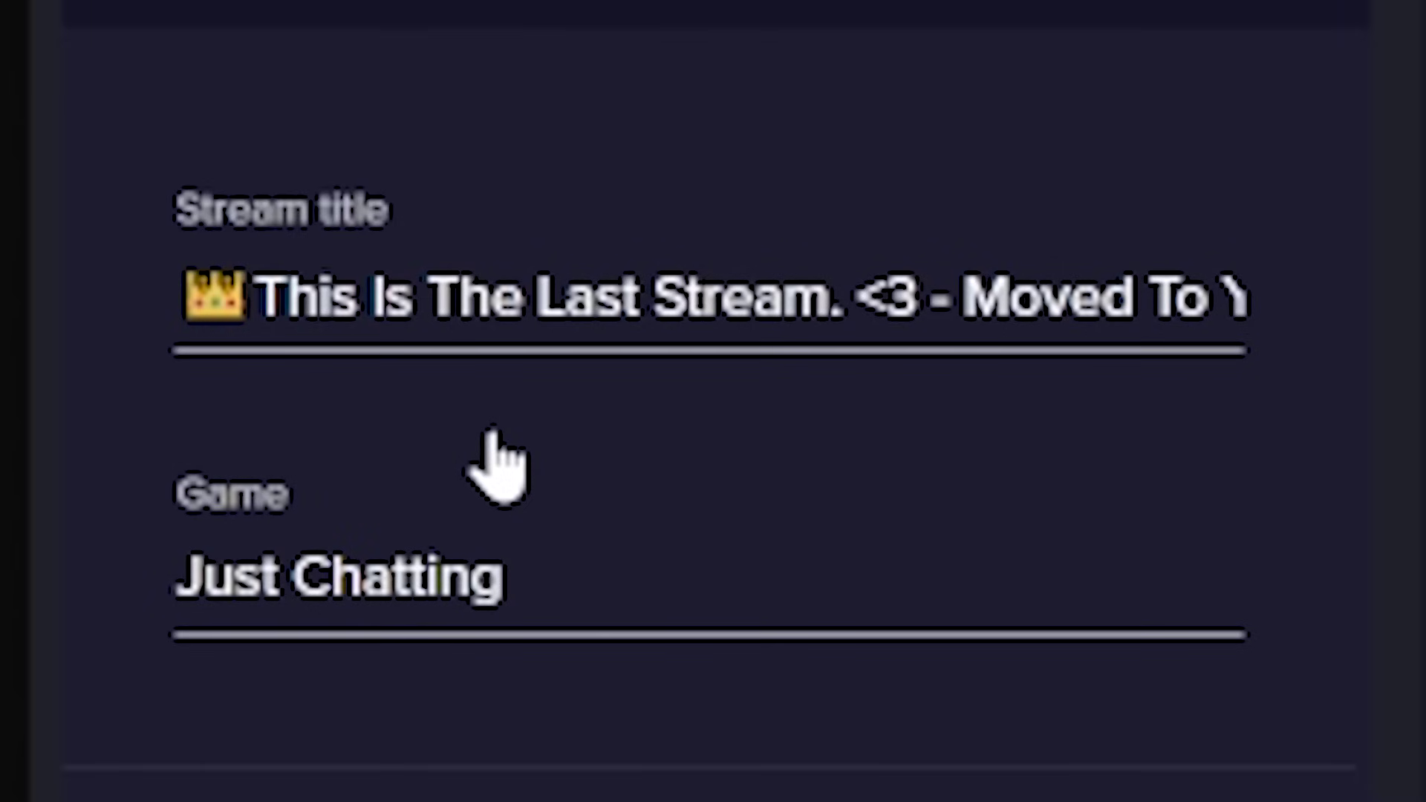
scroll(493, 462, down, 10)
click(505, 342)
scroll(490, 149, down, 5)
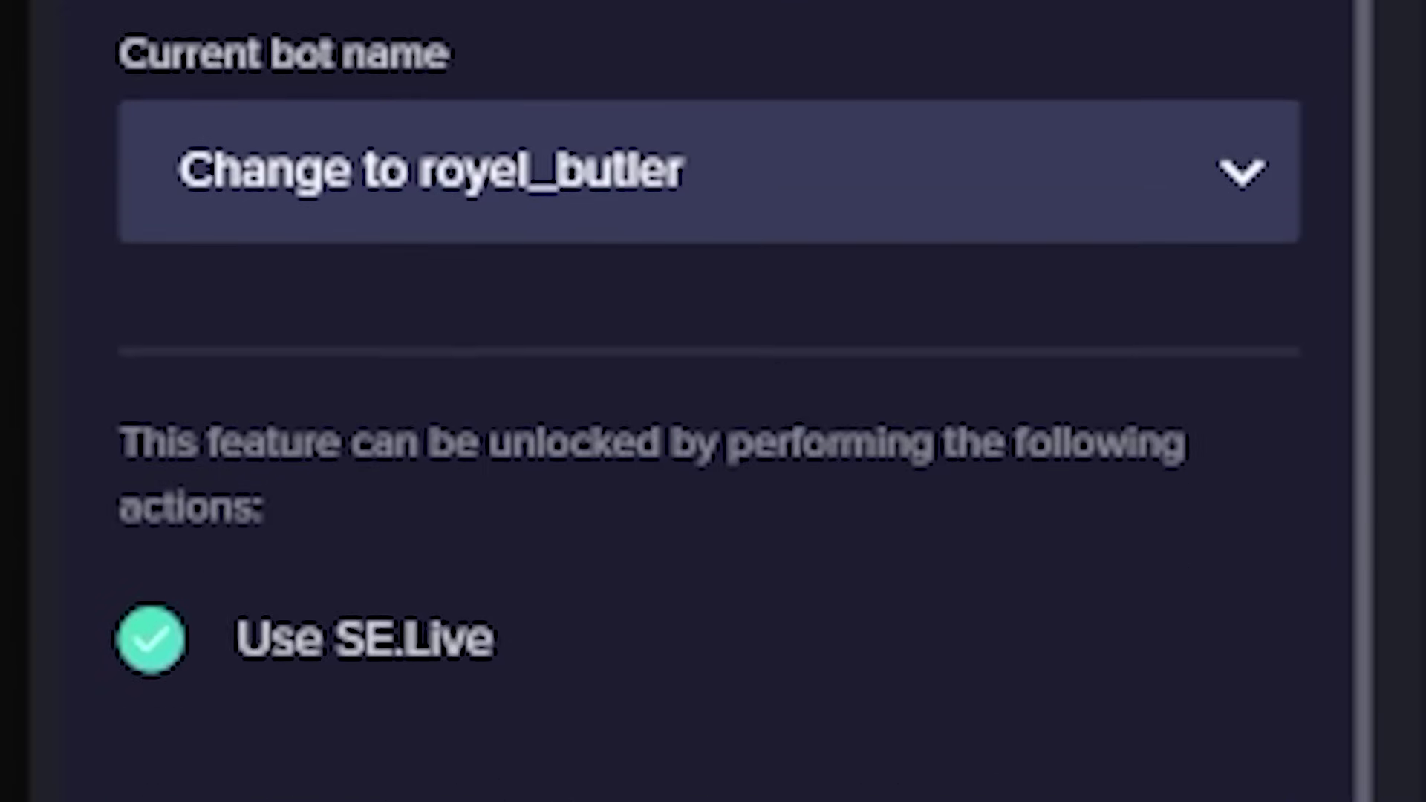
click(750, 423)
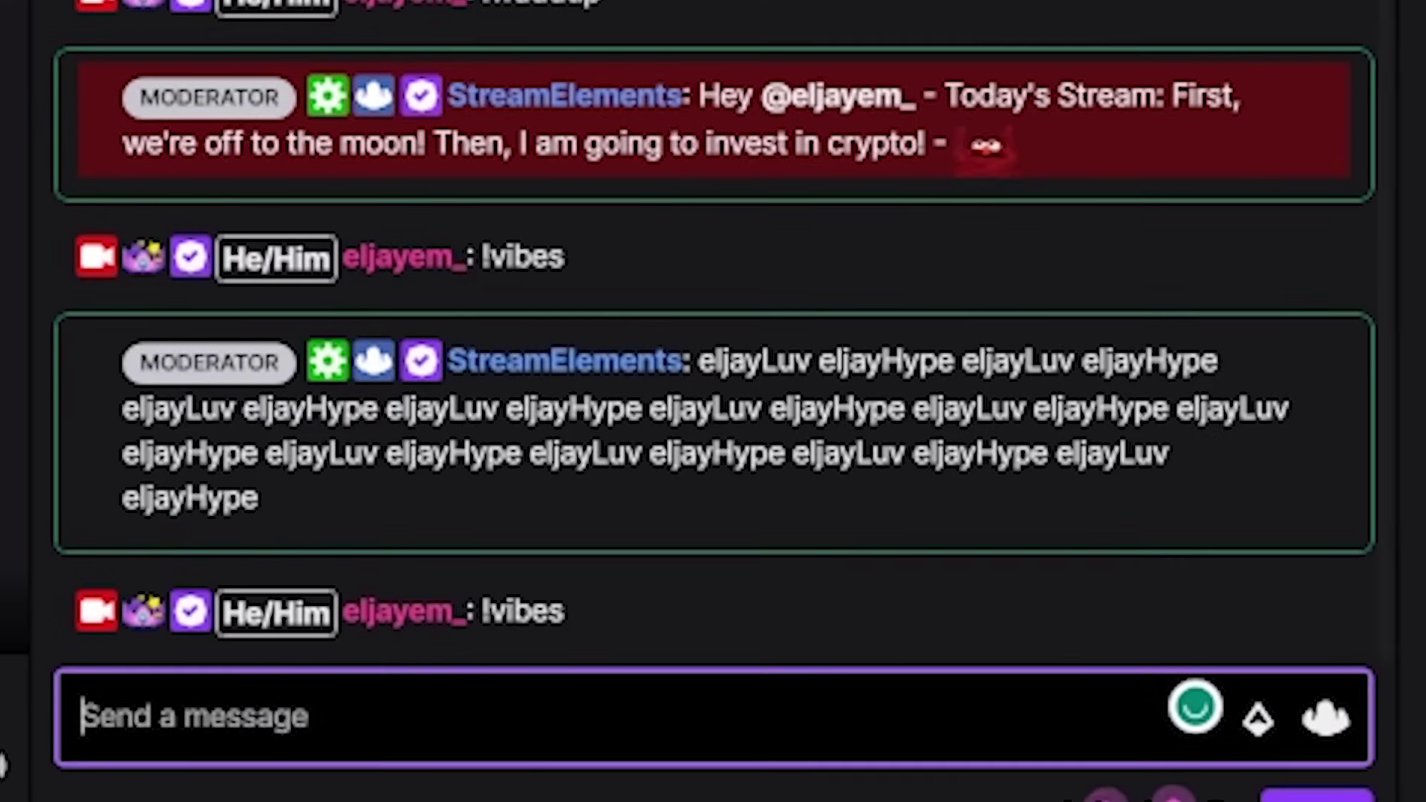
Post !vibe in Twitch chat to get the custom-named bot's emote reply, then resume the chat.
text(!)
key(Return)
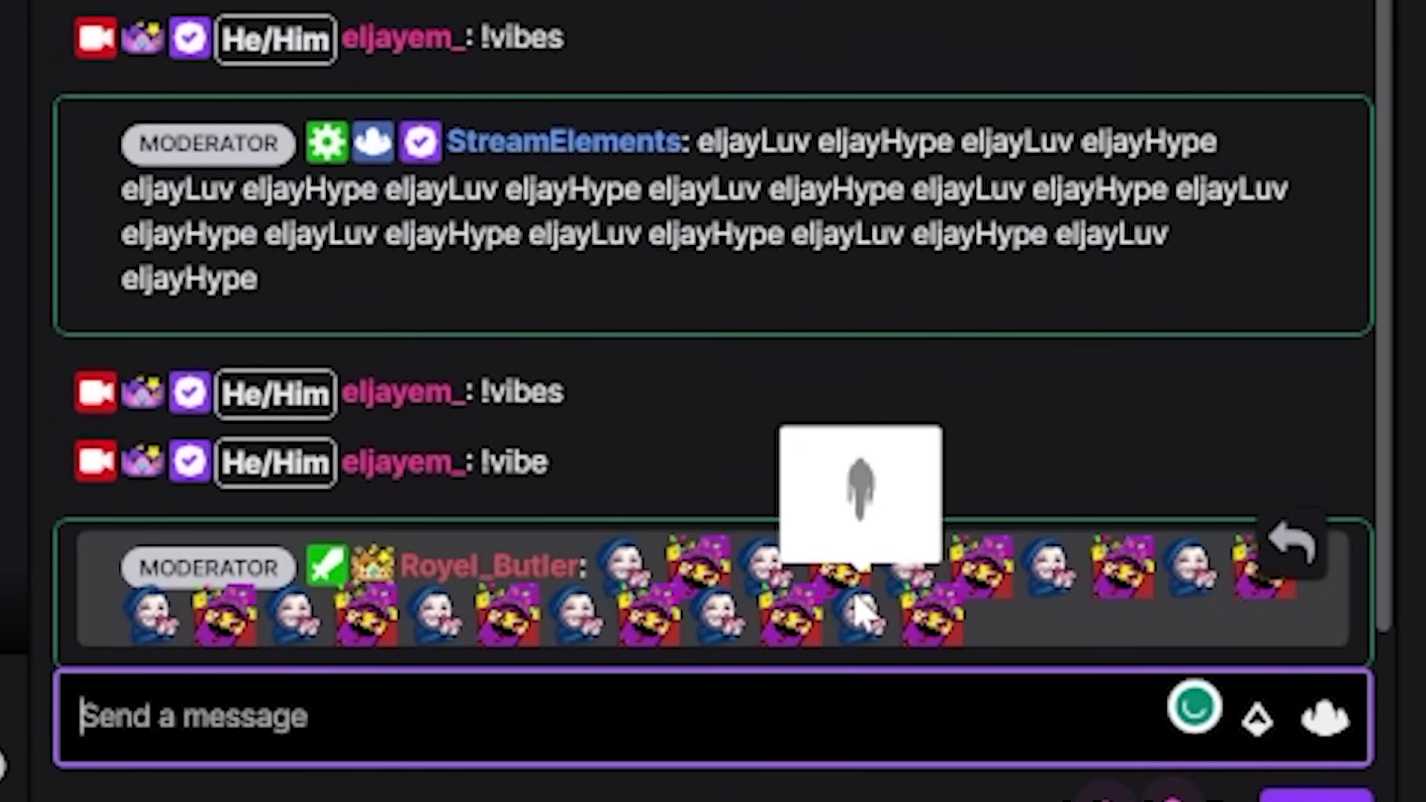
scroll(795, 614, up, 1)
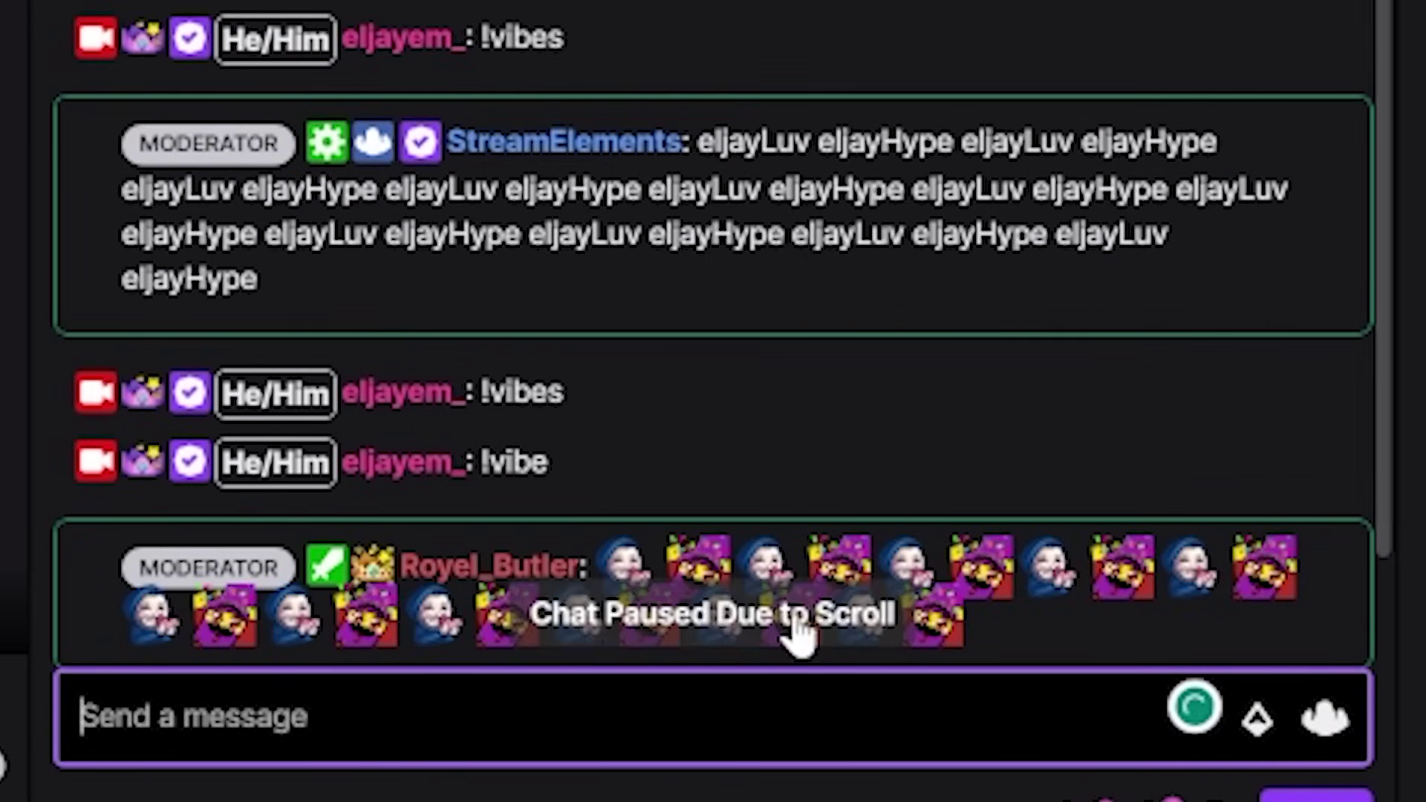
click(798, 630)
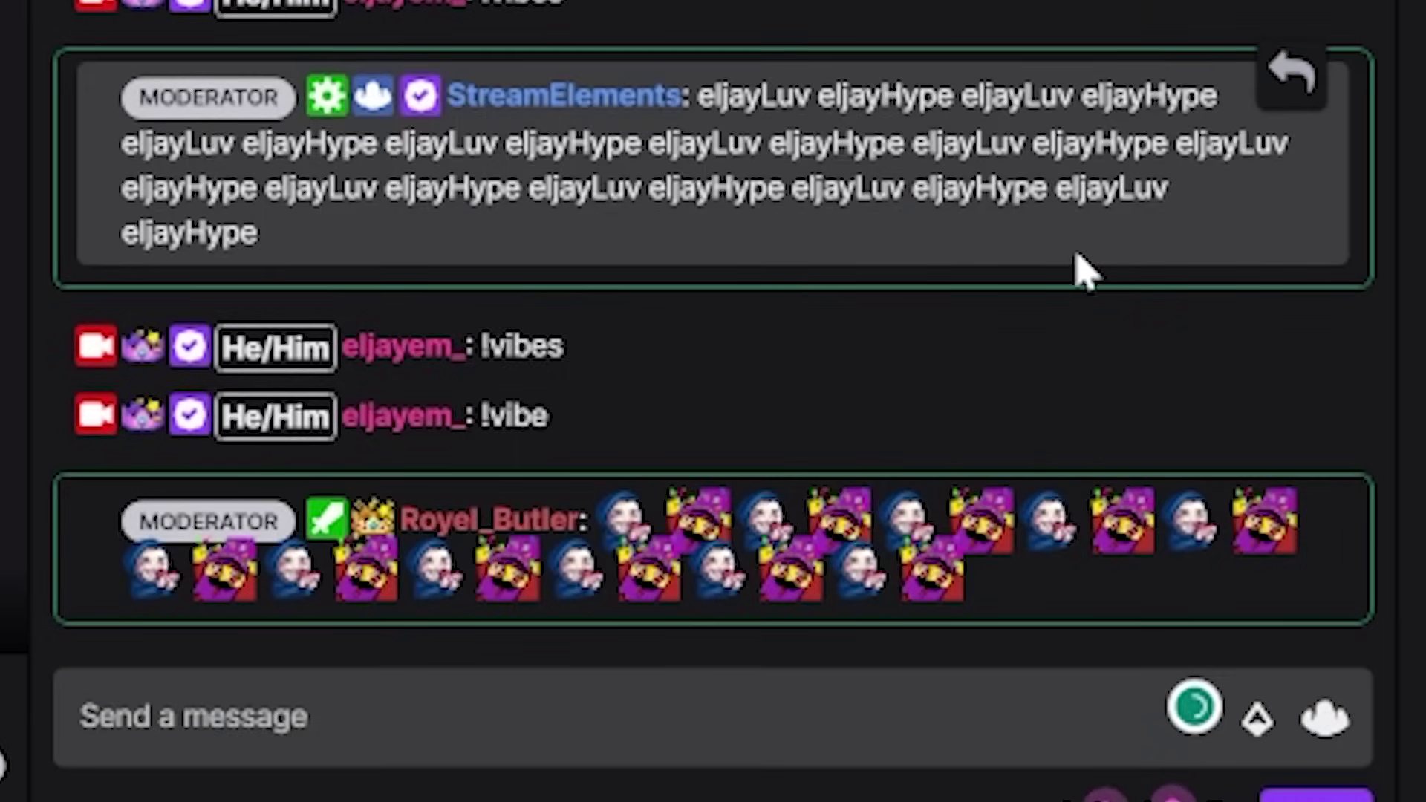